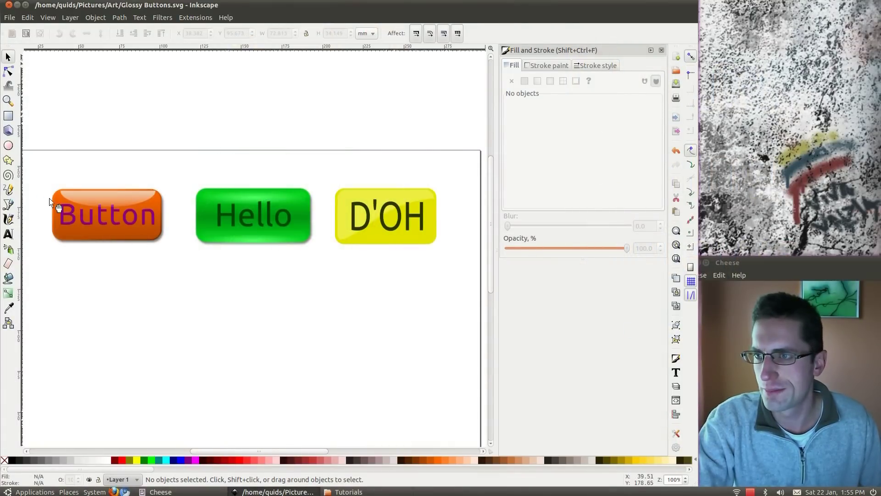
Draw a 71.402 × 34.713 mm rounded rectangle with 5.927 mm corner radius below the Button.
{"action": "left_click", "coordinate": [8, 117]}
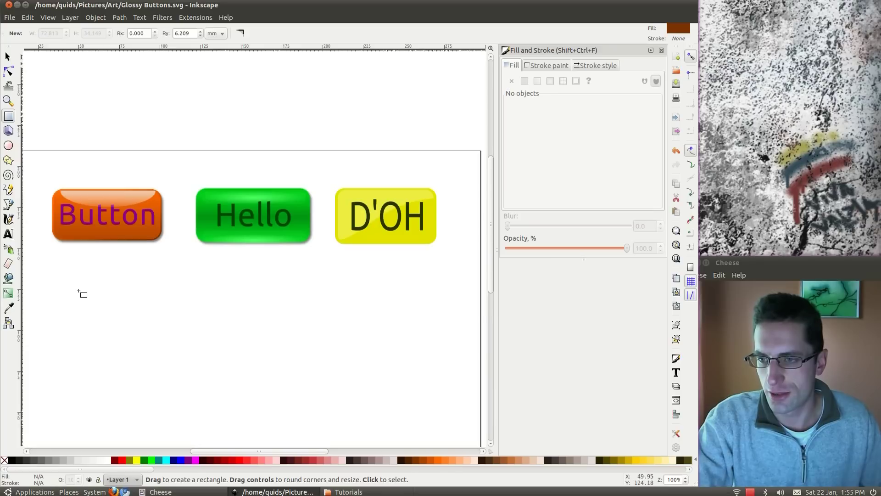
{"action": "left_click_drag", "start_coordinate": [78, 290], "coordinate": [195, 347]}
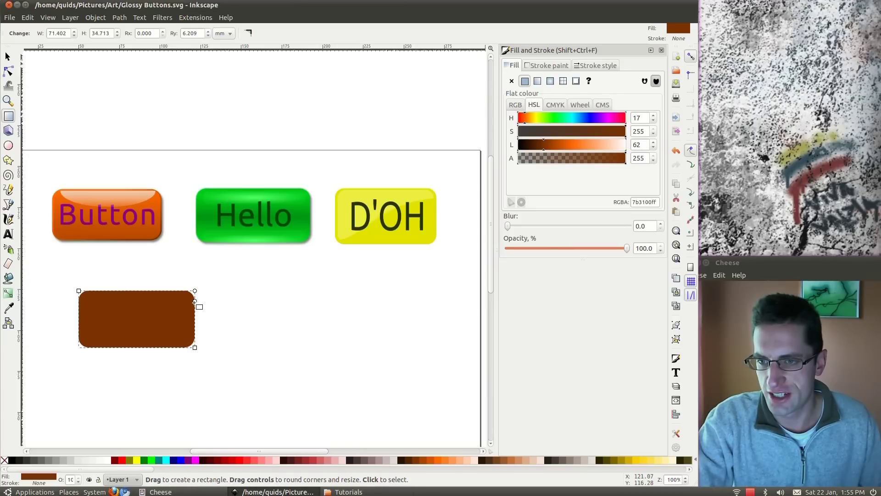
{"action": "mouse_move", "coordinate": [195, 302]}
{"action": "left_mouse_down"}
{"action": "mouse_move", "coordinate": [195, 288]}
{"action": "mouse_move", "coordinate": [195, 300]}
{"action": "left_mouse_up"}
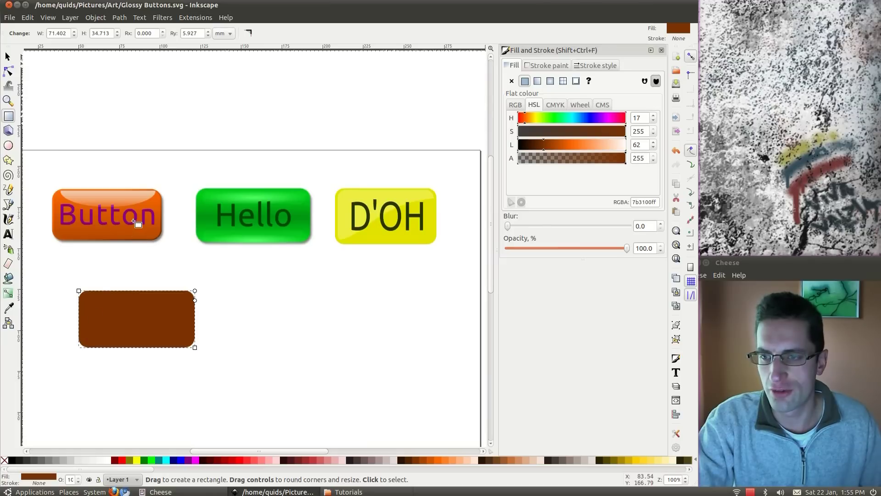
Fill the rectangle with a linear gradient running vertically from its top edge to its bottom.
{"action": "left_click", "coordinate": [538, 82]}
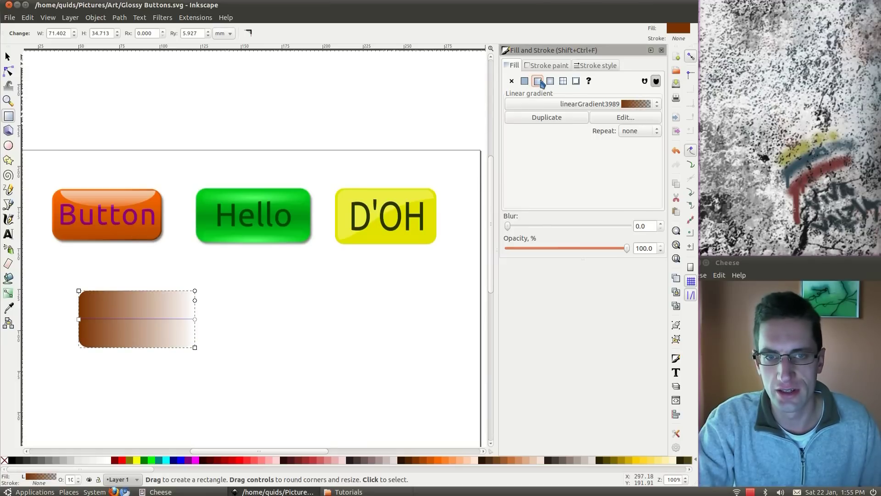
{"action": "left_click", "coordinate": [9, 293]}
{"action": "left_click_drag", "start_coordinate": [80, 320], "coordinate": [141, 291]}
{"action": "left_click", "coordinate": [140, 291]}
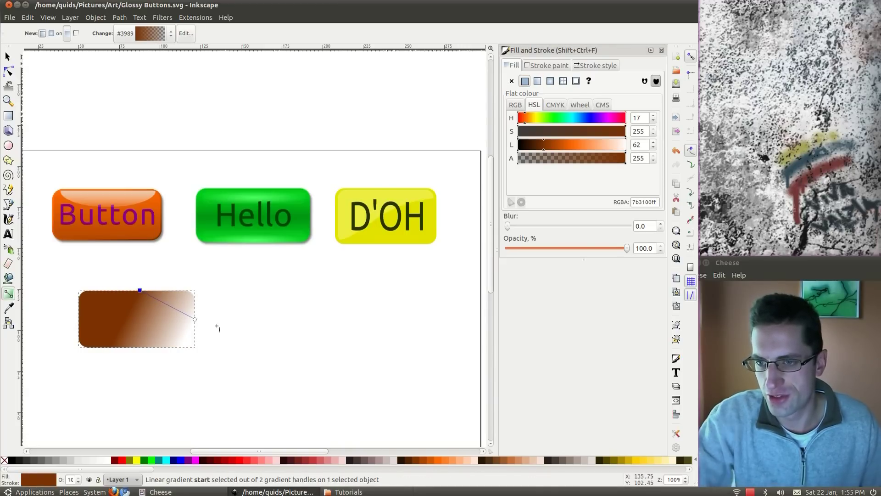
{"action": "left_click_drag", "start_coordinate": [196, 319], "coordinate": [140, 347]}
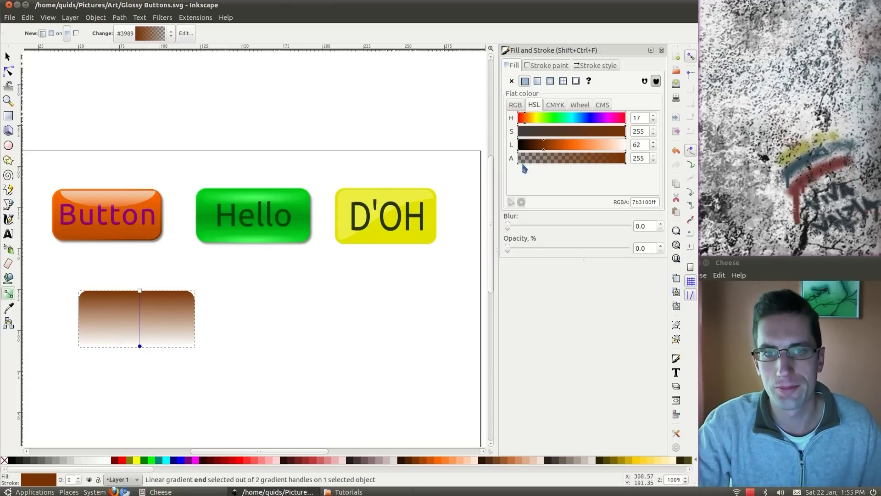
Make the top stop bright orange ff6906ff and the bottom stop darker orange bc3e00ff.
{"action": "left_click", "coordinate": [140, 290]}
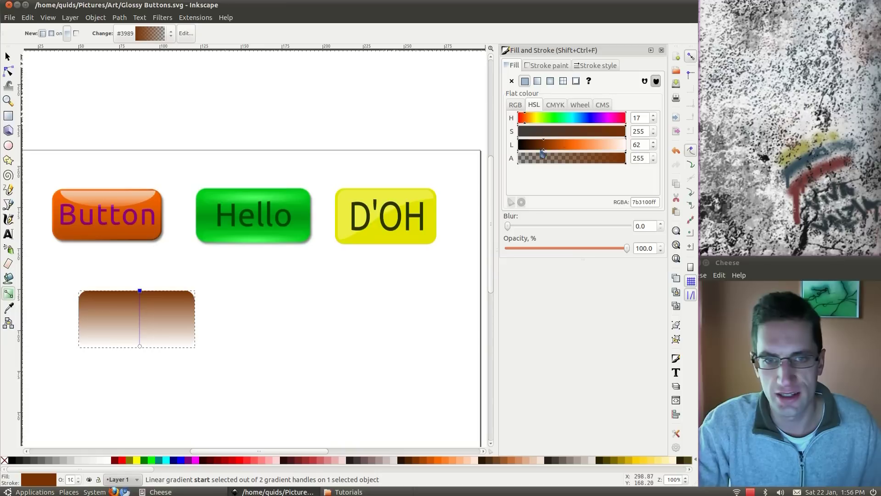
{"action": "left_click_drag", "start_coordinate": [569, 145], "coordinate": [572, 146]}
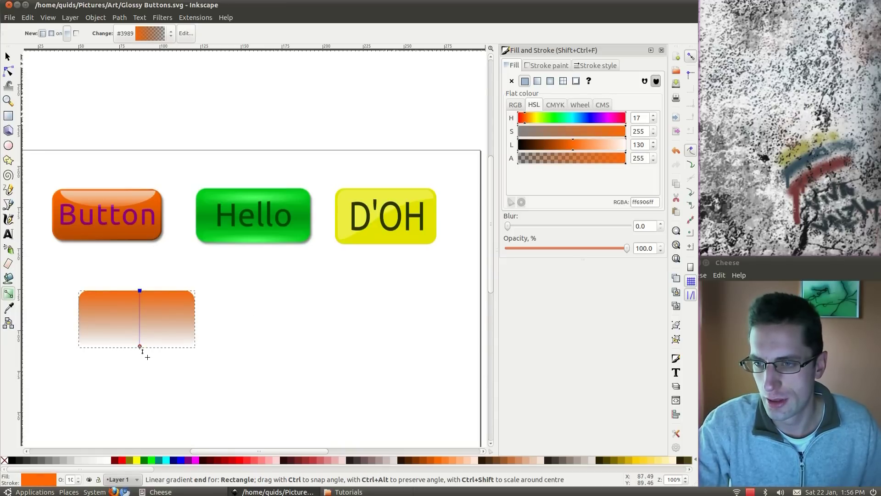
{"action": "double_click", "coordinate": [644, 202]}
{"action": "key", "text": "ctrl+c"}
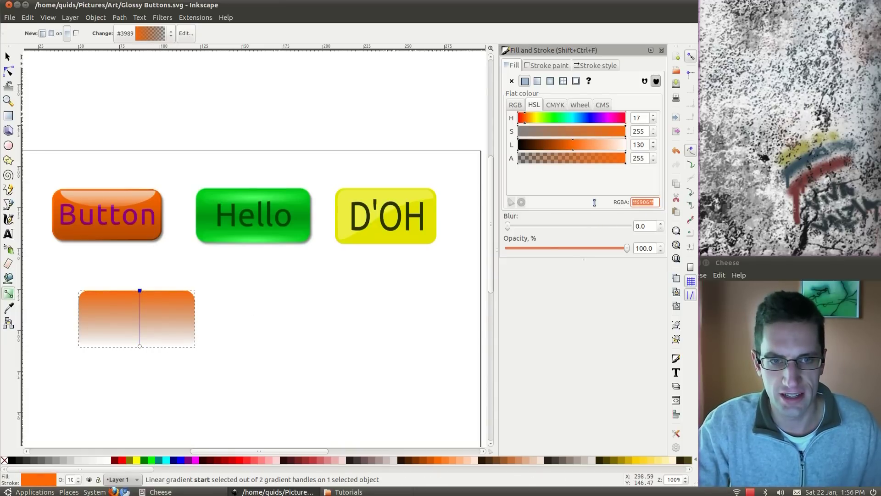
{"action": "left_click", "coordinate": [139, 346]}
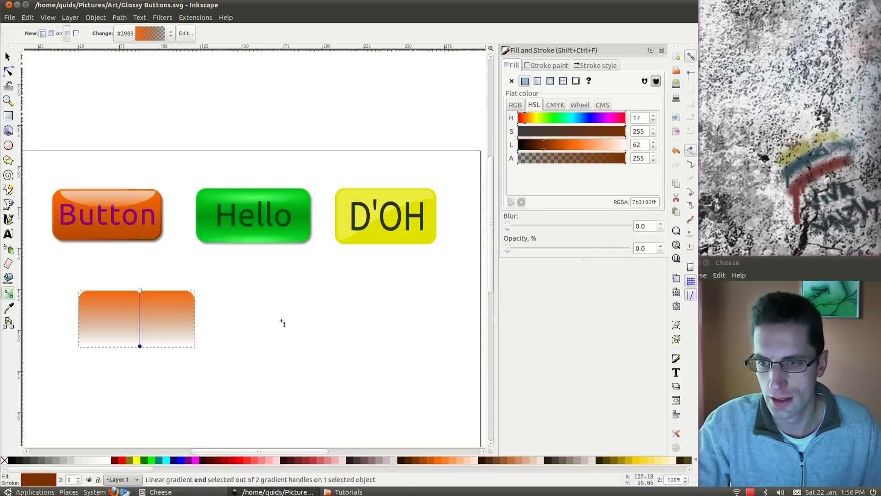
{"action": "double_click", "coordinate": [644, 202]}
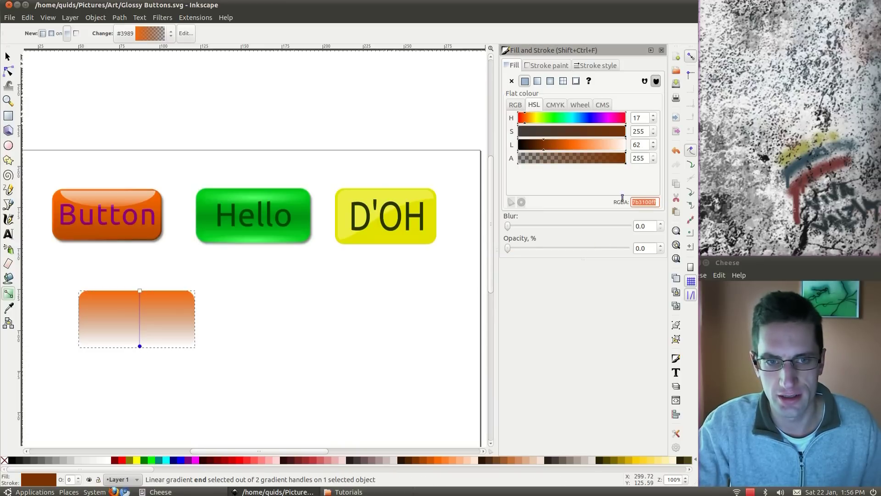
{"action": "key", "text": "ctrl+v"}
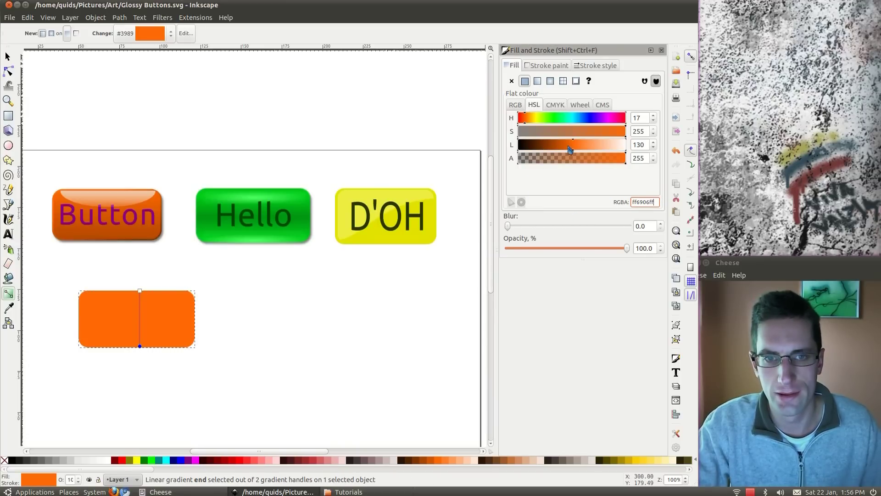
{"action": "left_click_drag", "start_coordinate": [562, 146], "coordinate": [552, 146]}
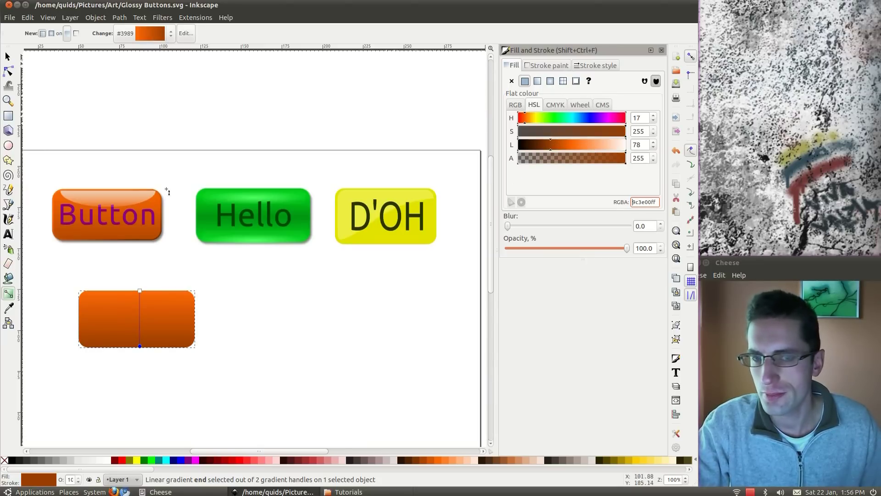
{"action": "left_click", "coordinate": [8, 57]}
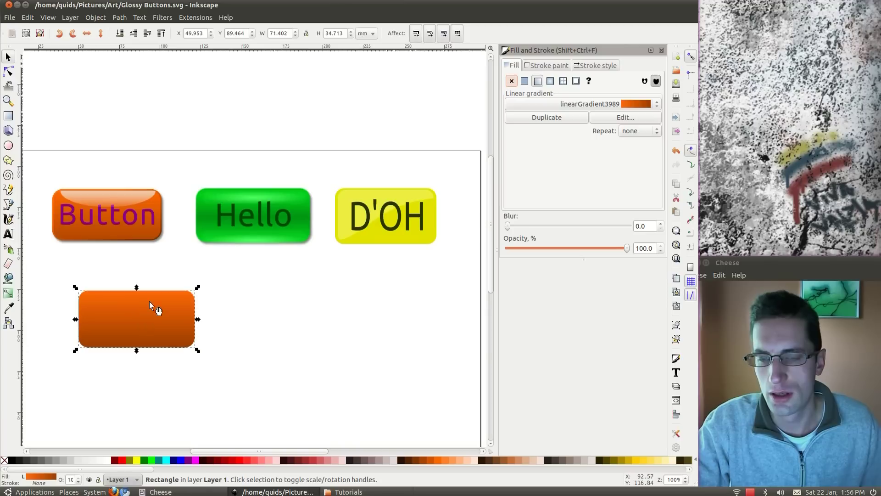
Give the rectangle's outline the existing linearGradient3989 gradient.
{"action": "left_click", "coordinate": [553, 69]}
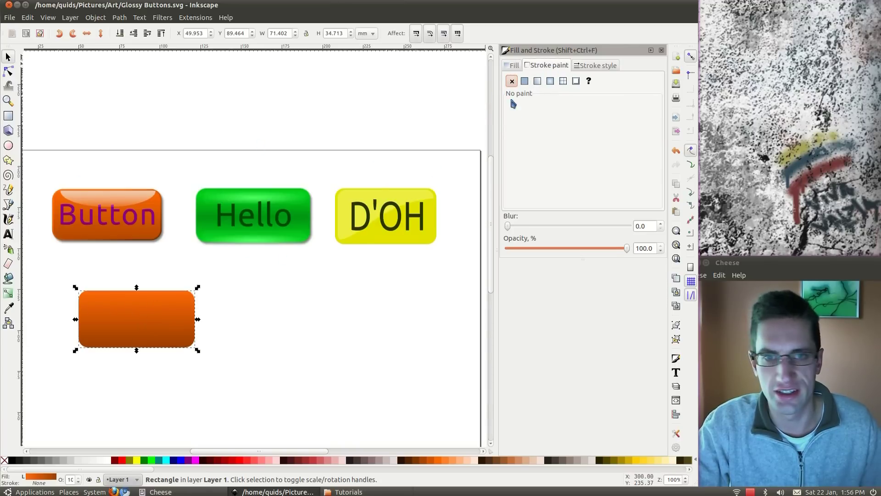
{"action": "left_click", "coordinate": [538, 82]}
{"action": "left_click", "coordinate": [568, 108]}
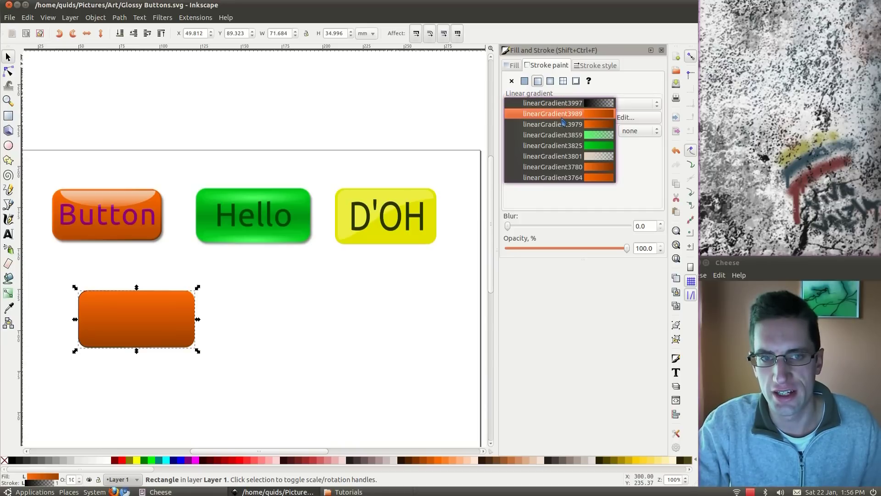
{"action": "left_click", "coordinate": [562, 118]}
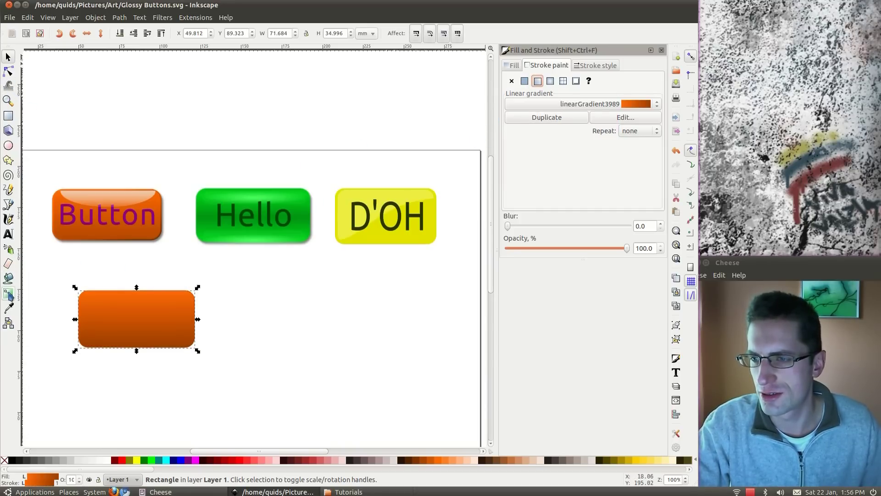
Run the outline gradient vertically, with a darker bottom stop and lighter top stop.
{"action": "left_click", "coordinate": [8, 293]}
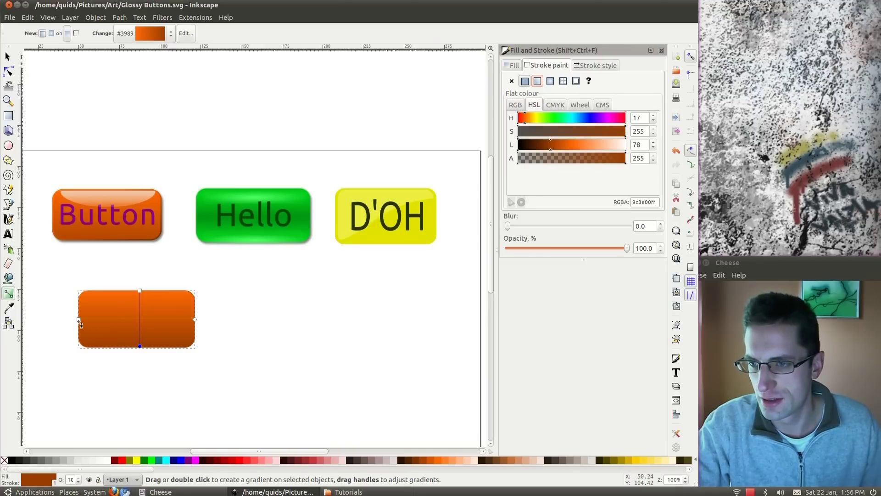
{"action": "left_click_drag", "start_coordinate": [78, 319], "coordinate": [122, 290]}
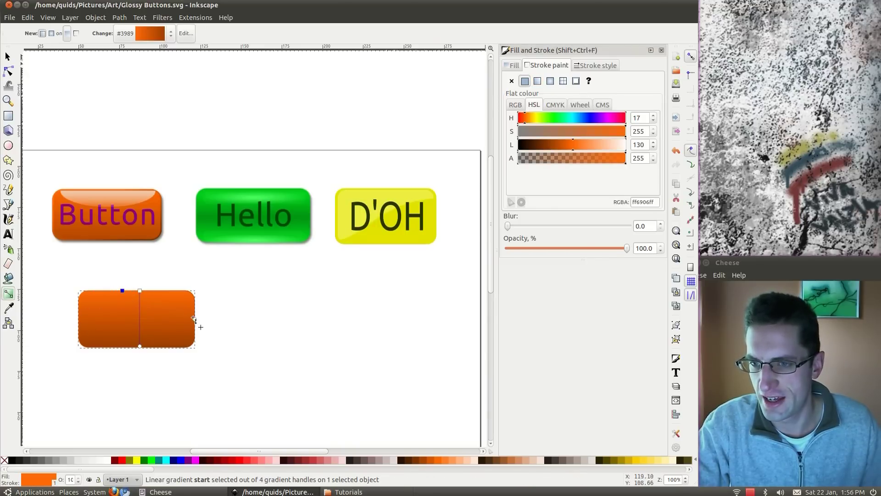
{"action": "left_click", "coordinate": [158, 347]}
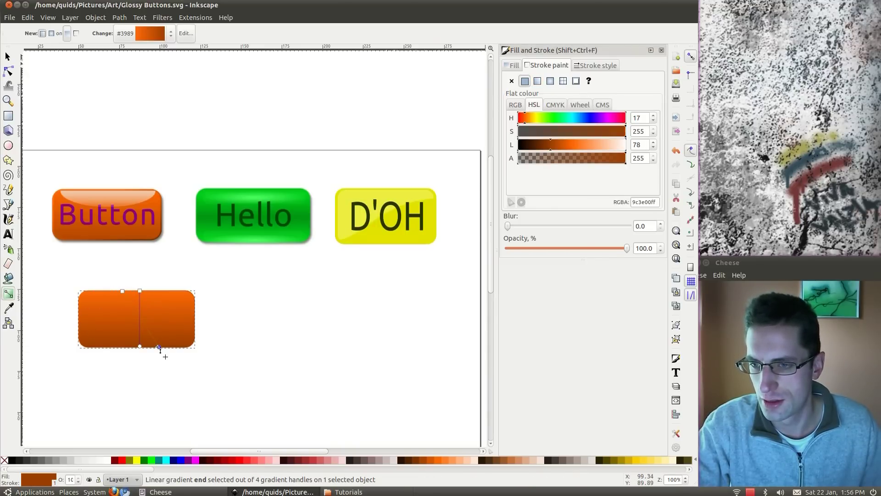
{"action": "left_click", "coordinate": [545, 147]}
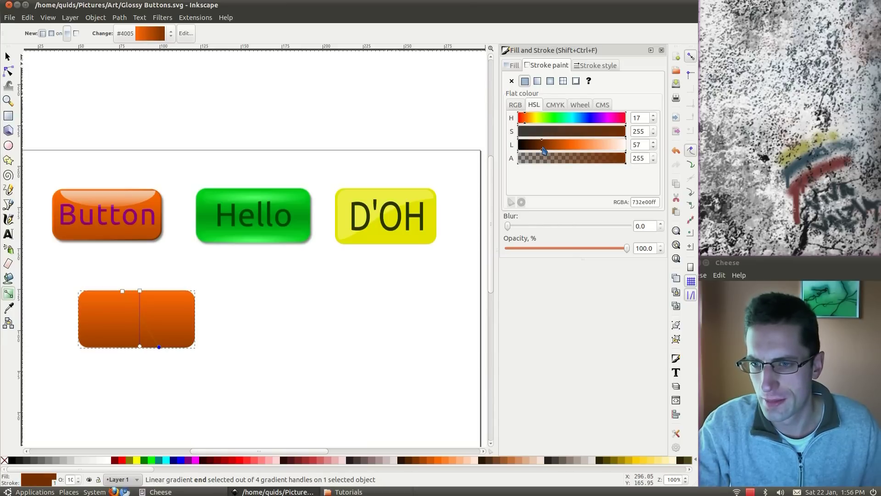
{"action": "left_click", "coordinate": [122, 291]}
{"action": "left_click", "coordinate": [585, 147]}
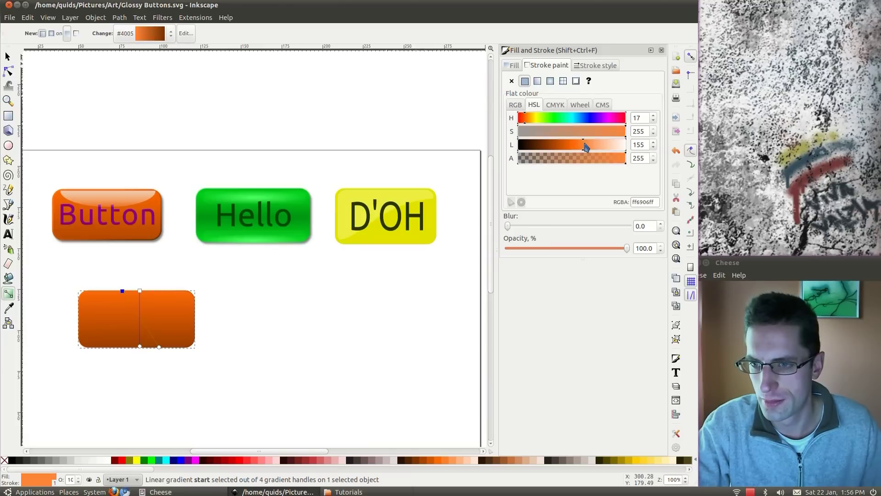
Set the outline width to 3 px and deselect the rectangle.
{"action": "left_click", "coordinate": [592, 67]}
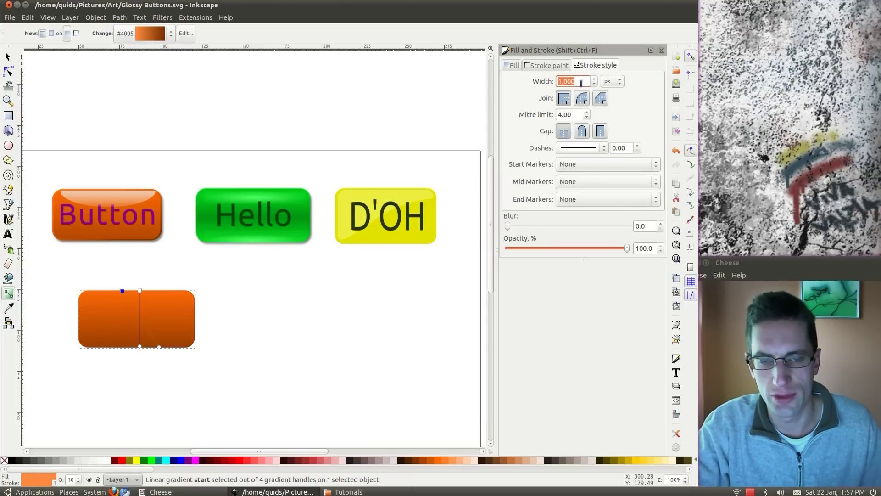
{"action": "type", "text": "33"}
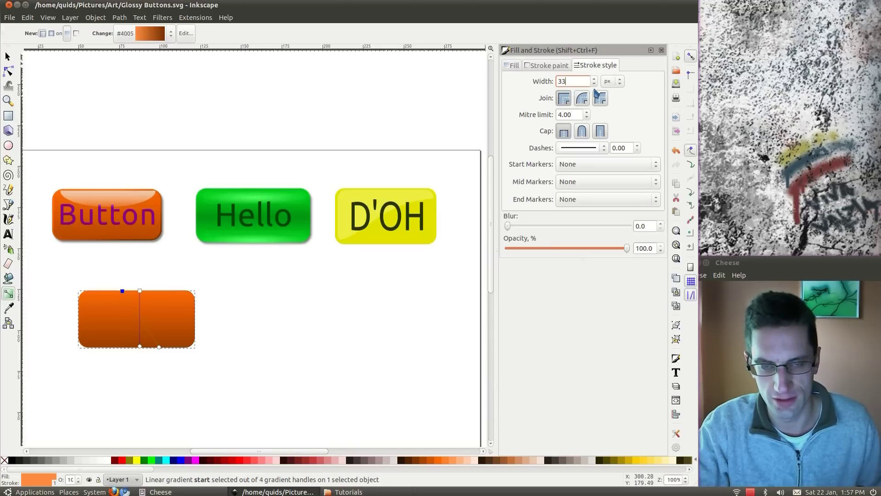
{"action": "key", "text": "BackSpace"}
{"action": "key", "text": "Return"}
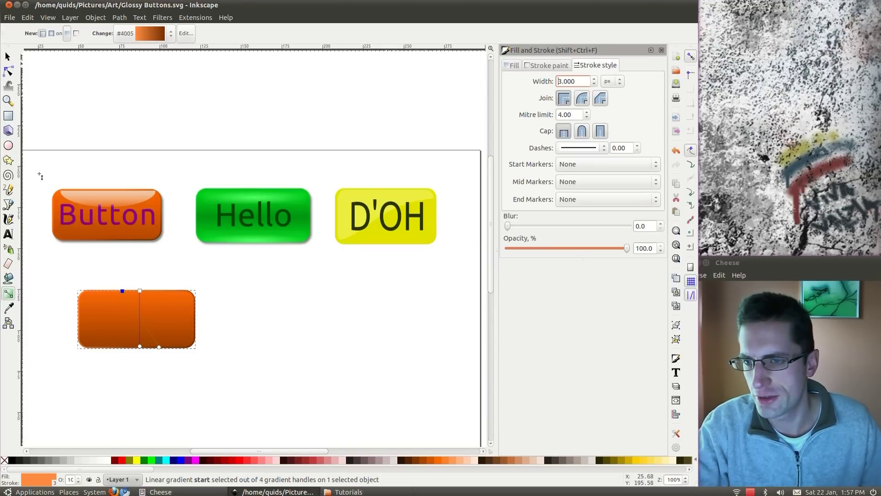
{"action": "left_click", "coordinate": [8, 56]}
{"action": "left_click", "coordinate": [122, 381]}
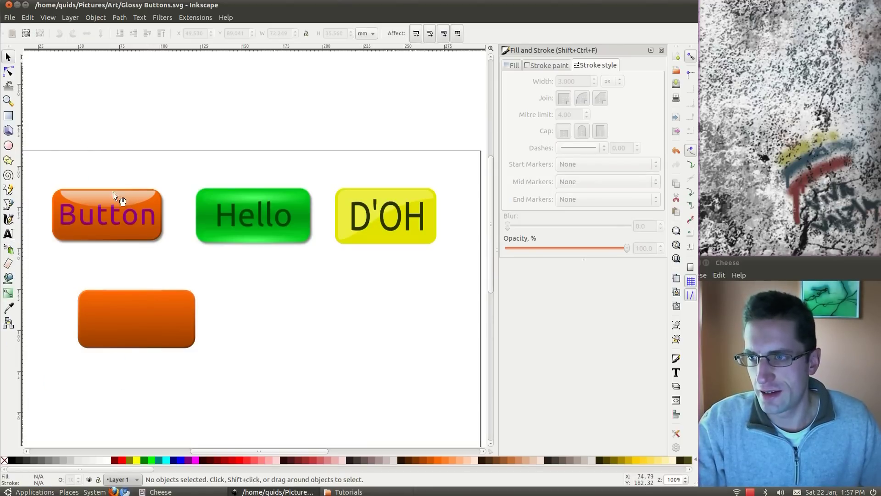
Draw an ellipse across the orange button and convert it to a path.
{"action": "left_click", "coordinate": [8, 145]}
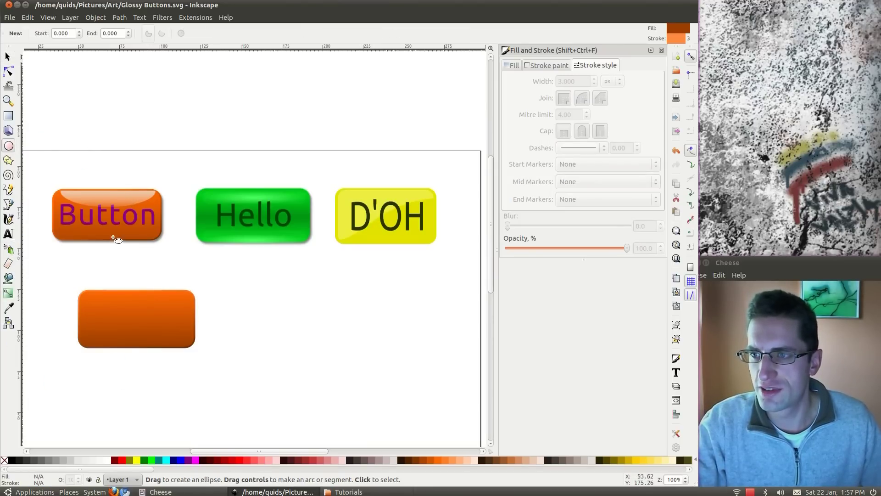
{"action": "left_click_drag", "start_coordinate": [86, 285], "coordinate": [191, 314]}
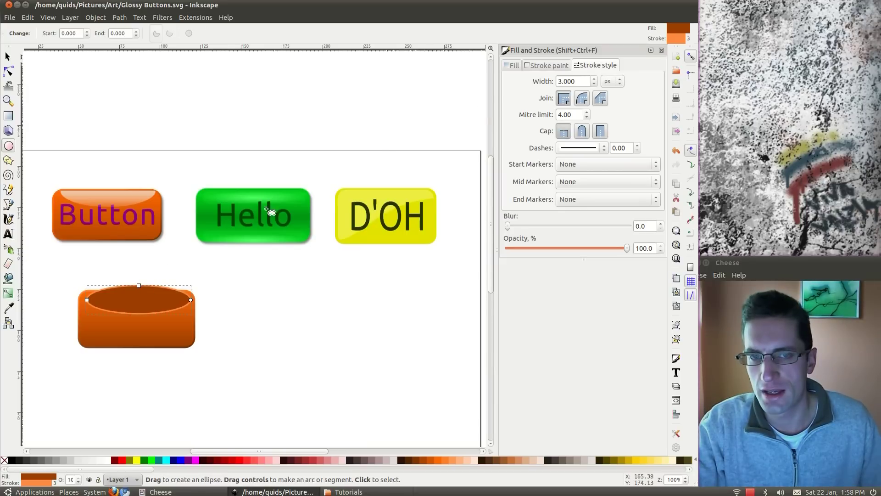
{"action": "left_click", "coordinate": [119, 18]}
{"action": "left_click", "coordinate": [126, 31]}
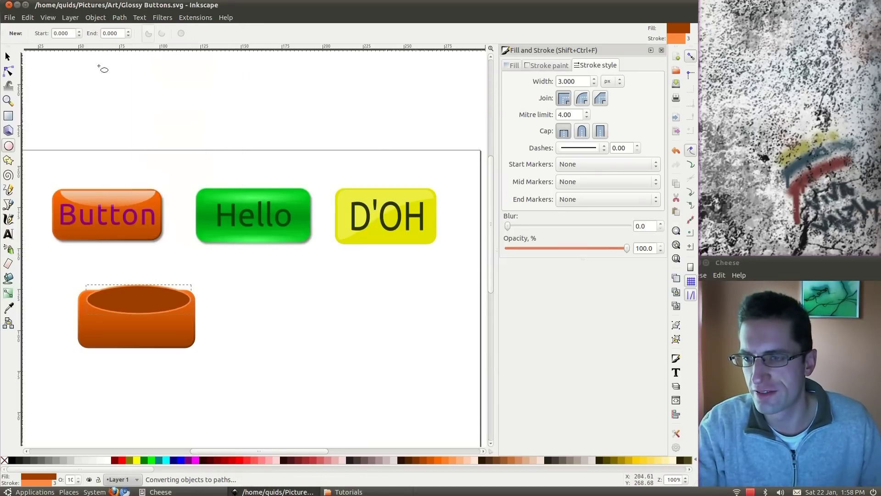
Delete the ellipse's top node and retract the upper handles to flatten its top edge.
{"action": "left_click", "coordinate": [9, 71]}
{"action": "scroll", "coordinate": [97, 299], "scroll_direction": "up", "scroll_amount": 2}
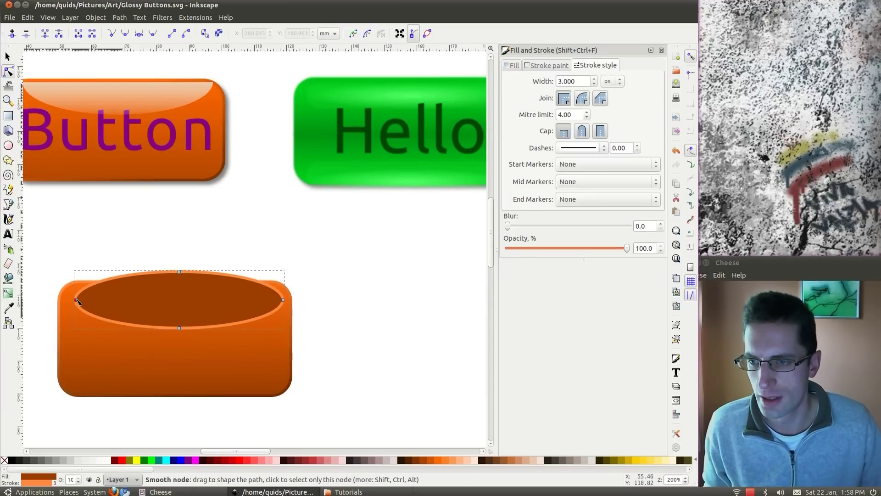
{"action": "left_click", "coordinate": [179, 272]}
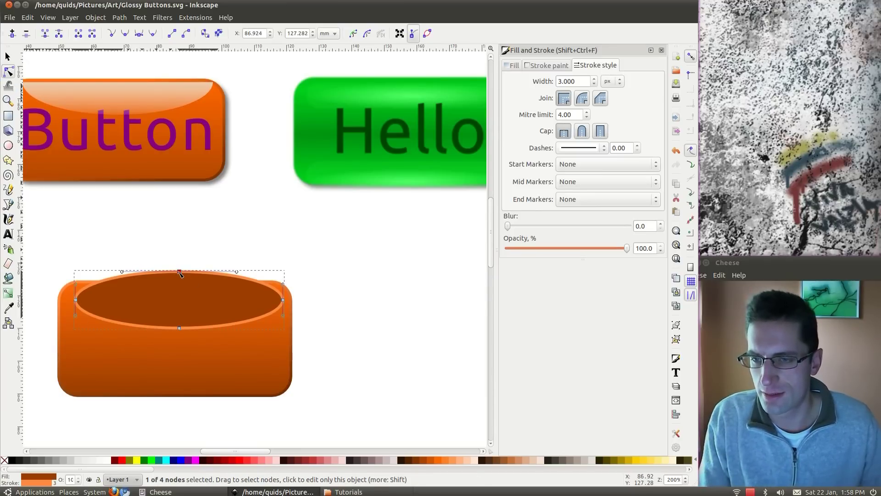
{"action": "key", "text": "Delete"}
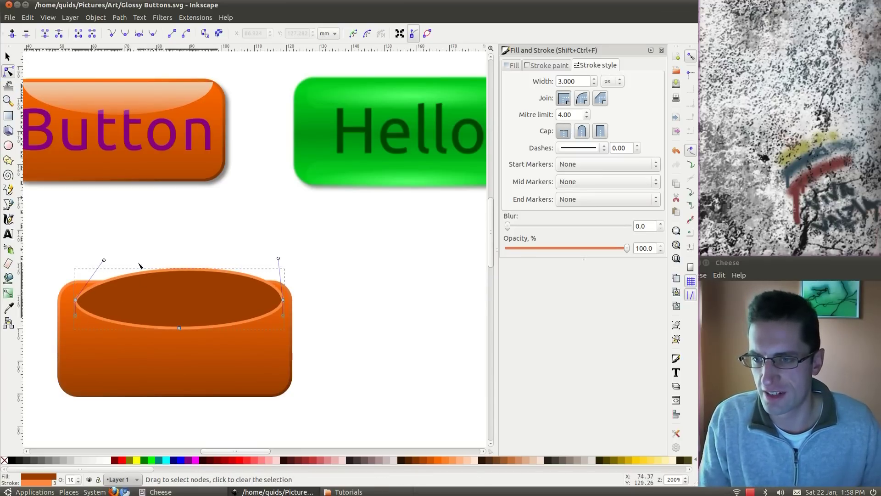
{"action": "left_click", "coordinate": [104, 261], "text": "ctrl"}
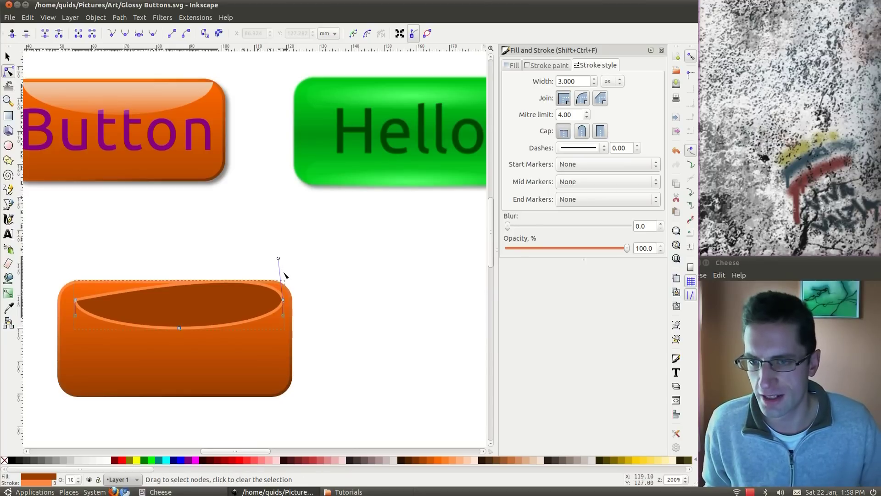
{"action": "left_click", "coordinate": [278, 259], "text": "ctrl"}
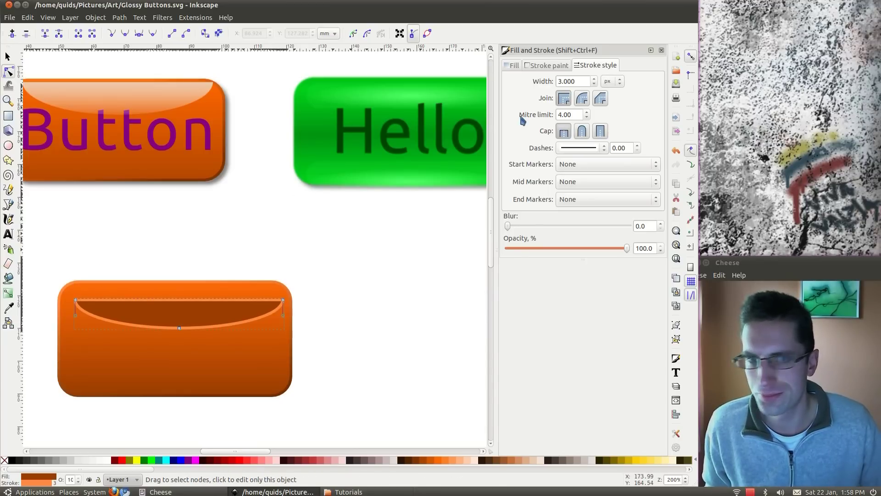
{"action": "left_click", "coordinate": [549, 66]}
Remove the shape's outline and fill it with a vertical linear gradient.
{"action": "left_click", "coordinate": [511, 82]}
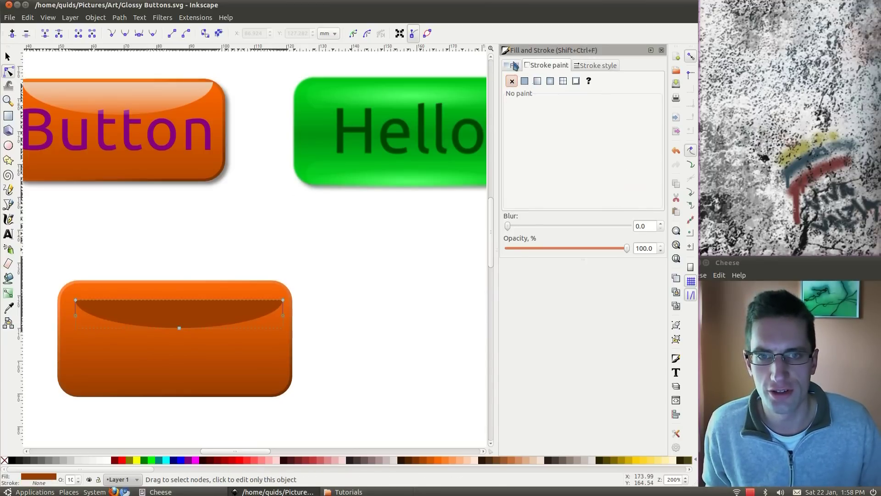
{"action": "left_click", "coordinate": [513, 65]}
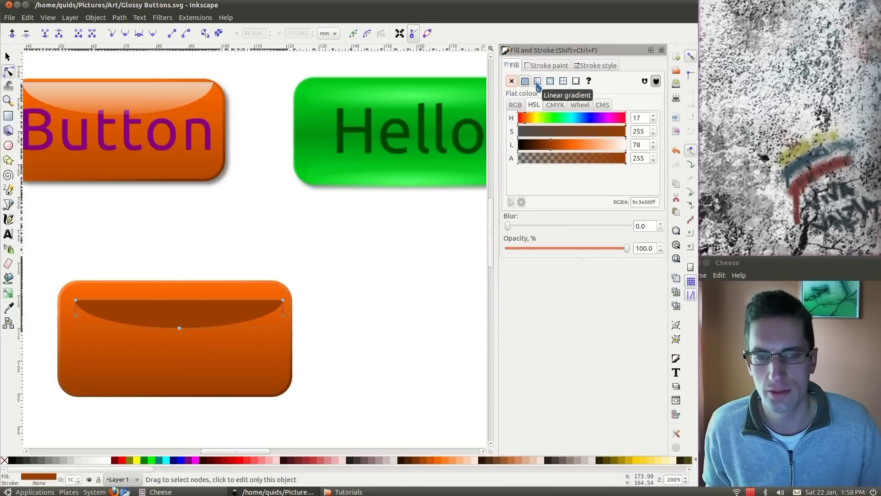
{"action": "left_click", "coordinate": [538, 82]}
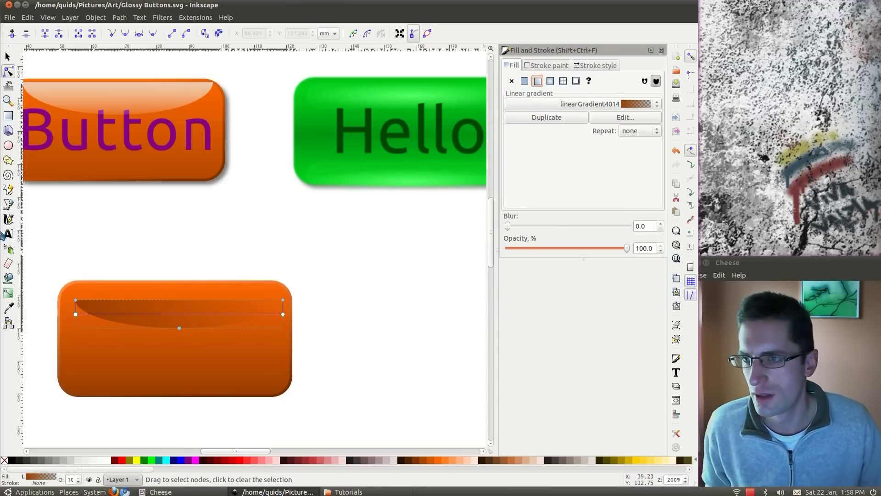
{"action": "left_click", "coordinate": [8, 293]}
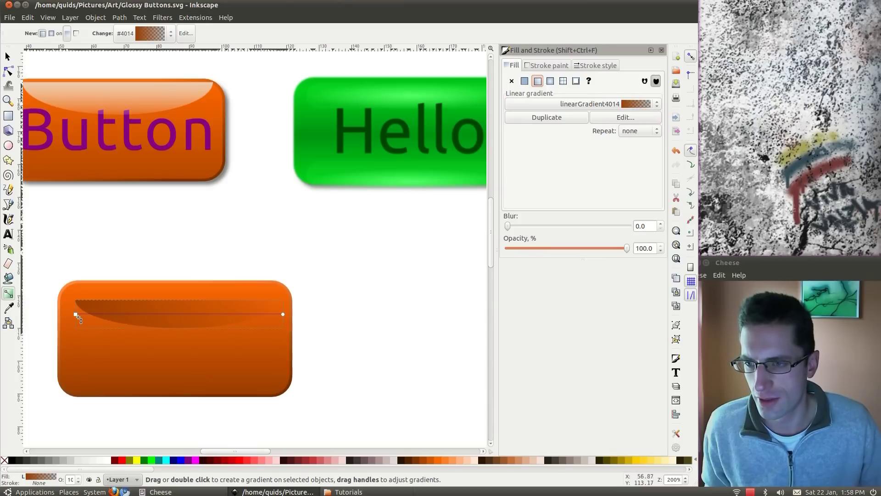
{"action": "left_click_drag", "start_coordinate": [75, 314], "coordinate": [175, 300]}
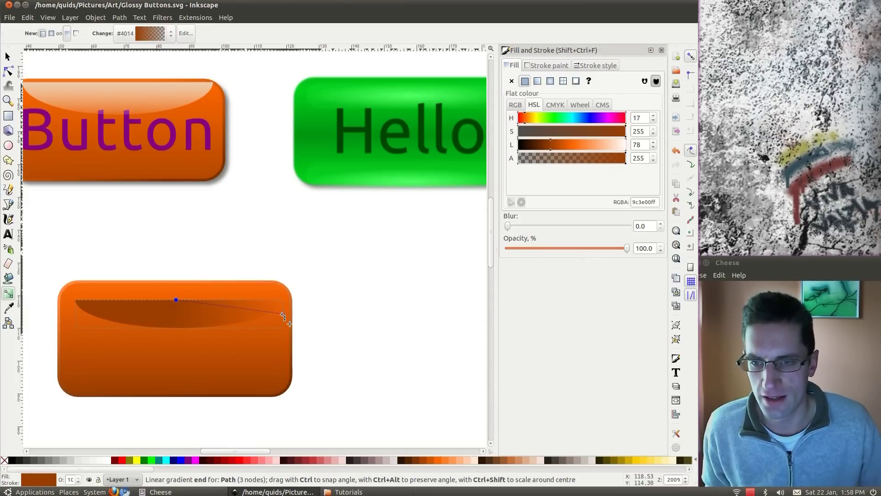
{"action": "left_click_drag", "start_coordinate": [283, 314], "coordinate": [175, 328]}
Set both gradient stops to pale peach ffd9c0.
{"action": "left_click_drag", "start_coordinate": [601, 148], "coordinate": [613, 149]}
{"action": "key", "text": "ctrl+z"}
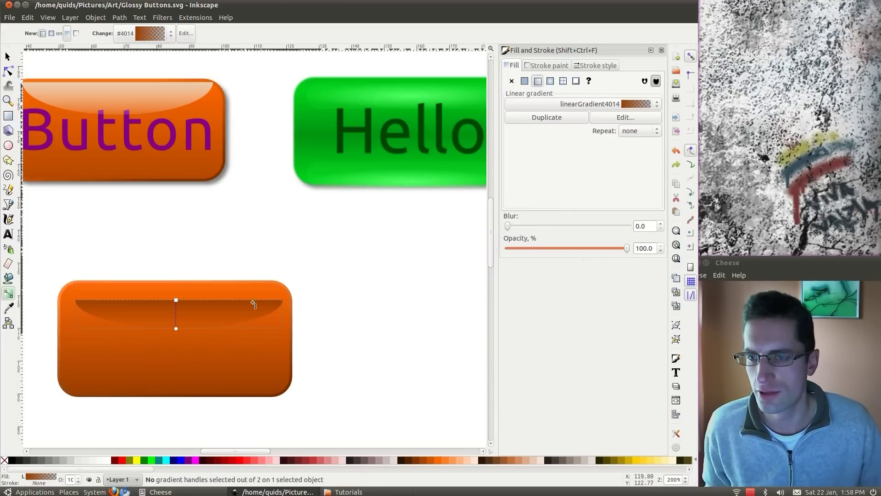
{"action": "left_click", "coordinate": [177, 300]}
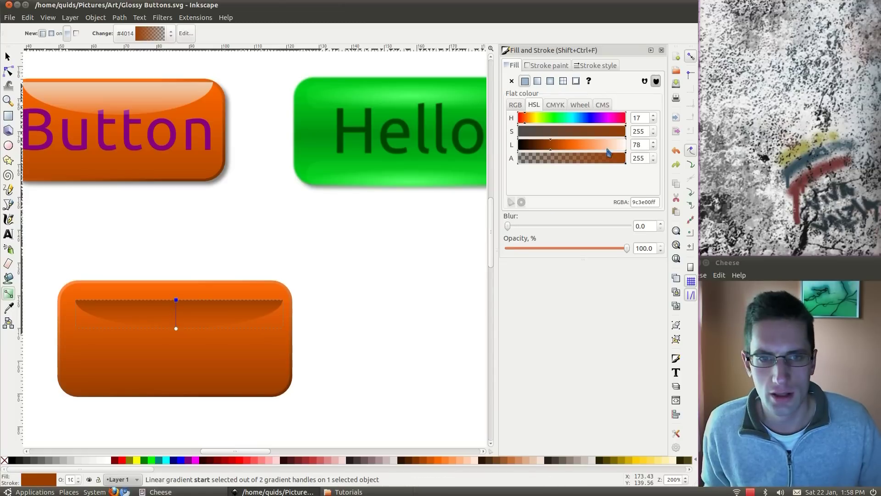
{"action": "left_click_drag", "start_coordinate": [602, 149], "coordinate": [614, 151]}
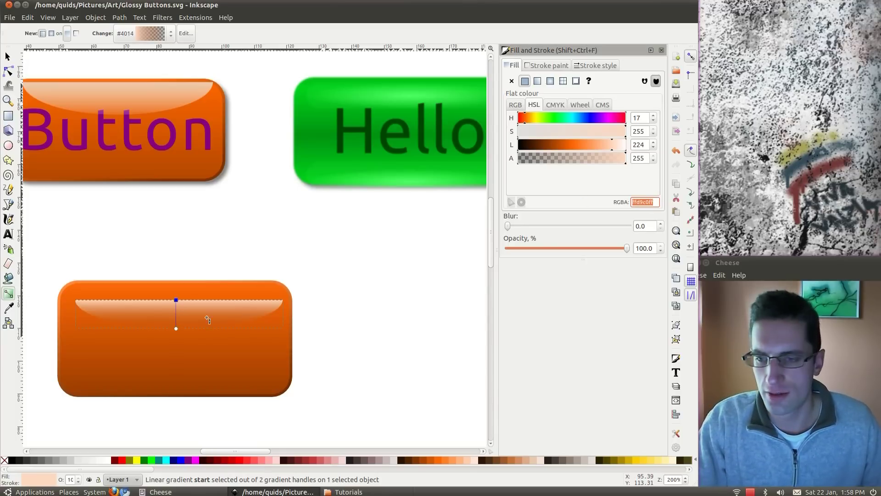
{"action": "left_click", "coordinate": [176, 328]}
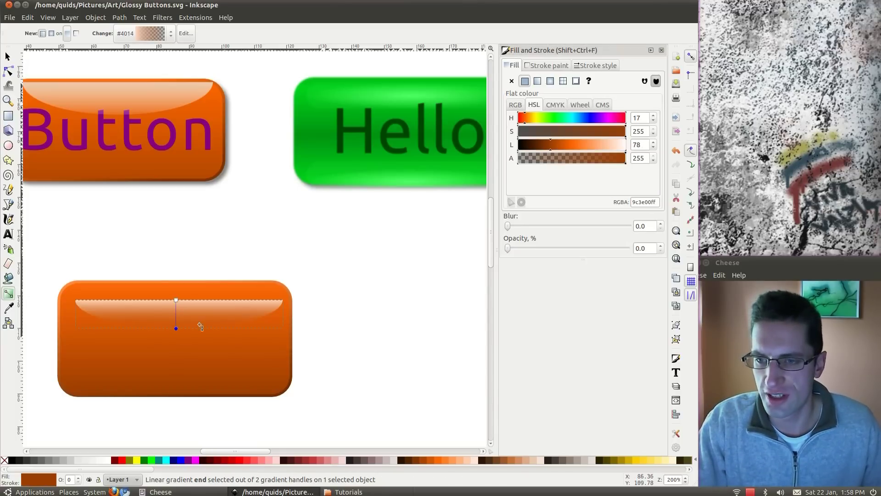
{"action": "double_click", "coordinate": [645, 202]}
{"action": "type", "text": "ffd9c0ff"}
{"action": "key", "text": "Return"}
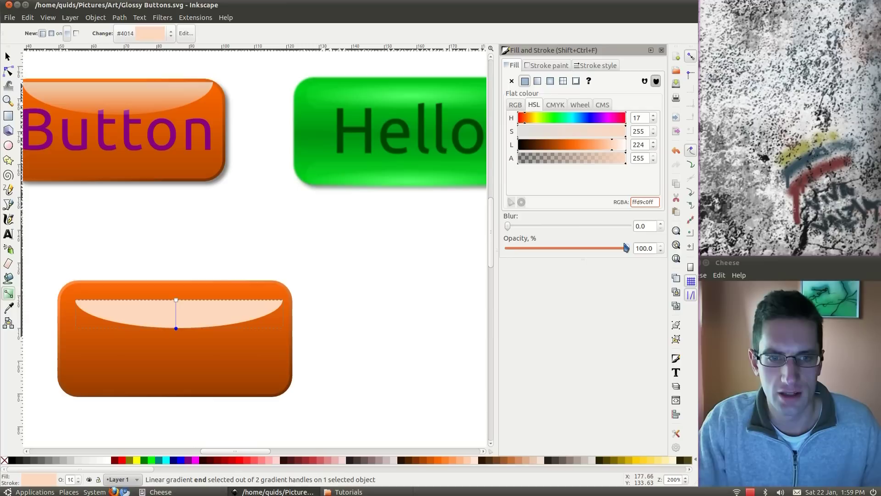
Fade the end stop to about 9% opacity and shorten the gradient straight below the start.
{"action": "left_click_drag", "start_coordinate": [626, 248], "coordinate": [506, 249]}
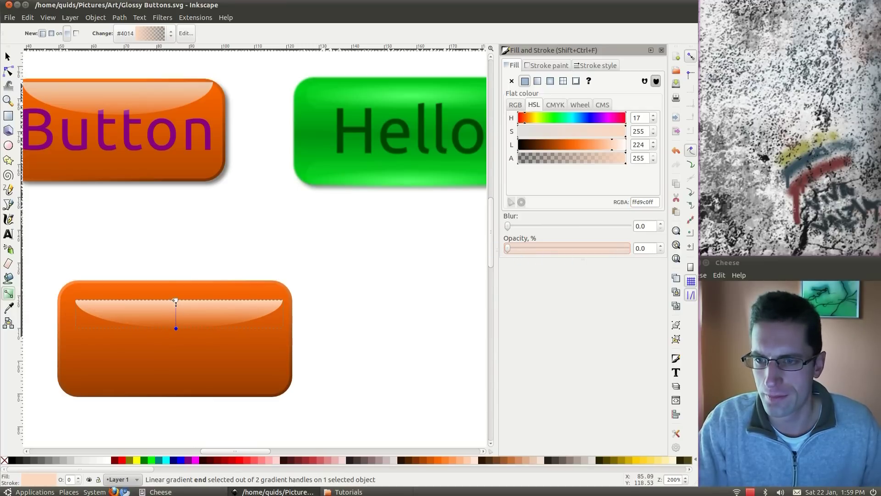
{"action": "mouse_move", "coordinate": [176, 328]}
{"action": "left_mouse_down"}
{"action": "mouse_move", "coordinate": [178, 306]}
{"action": "mouse_move", "coordinate": [177, 326]}
{"action": "left_mouse_up"}
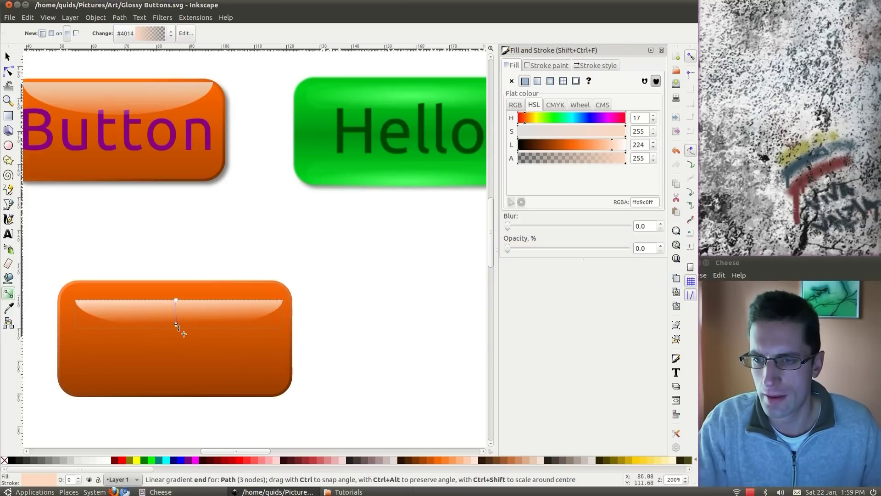
{"action": "key", "text": "ctrl"}
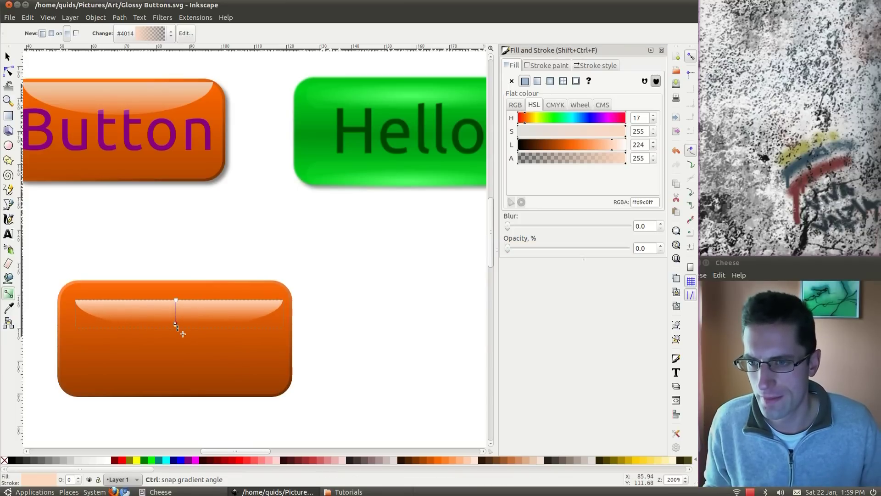
{"action": "left_click_drag", "start_coordinate": [177, 324], "coordinate": [177, 323]}
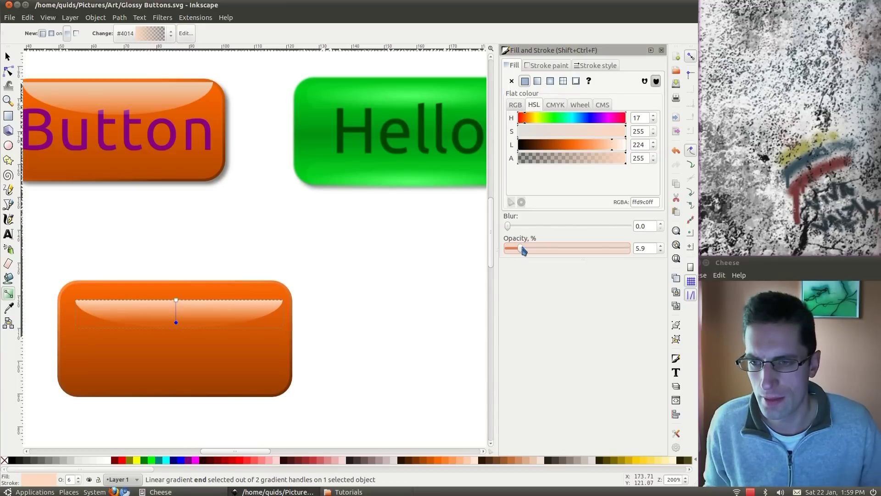
{"action": "left_click_drag", "start_coordinate": [523, 250], "coordinate": [521, 249]}
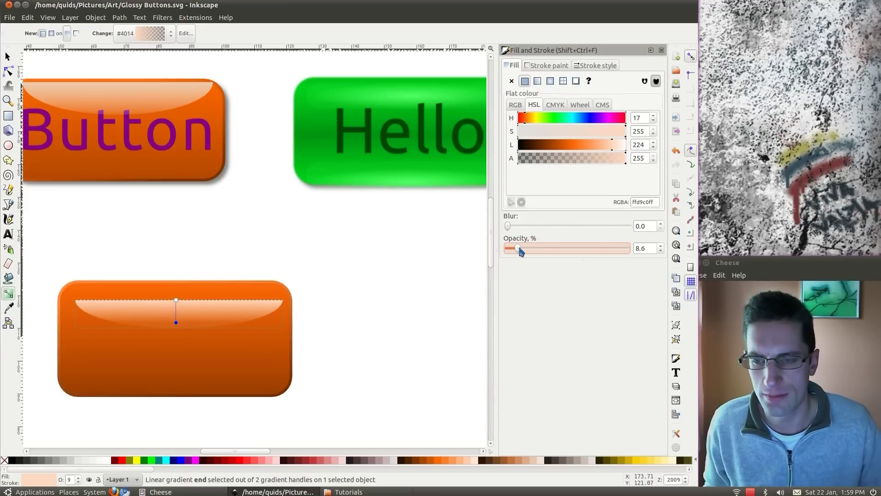
{"action": "key", "text": "Escape"}
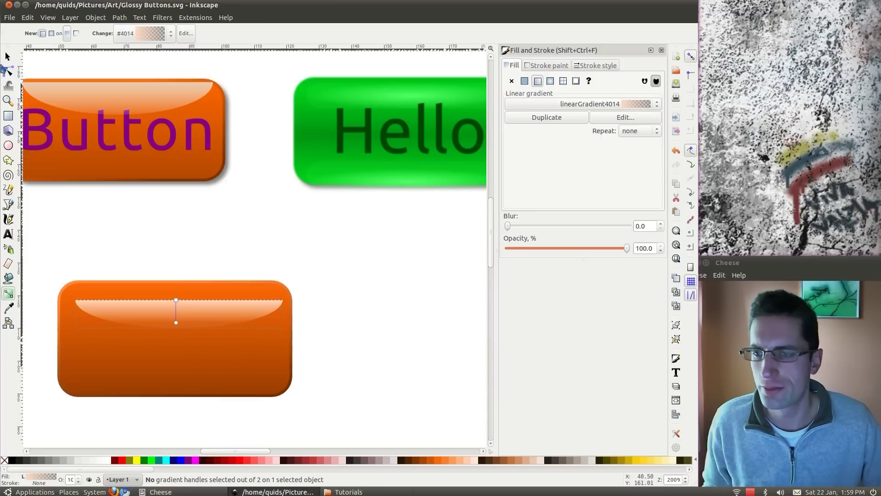
{"action": "left_click", "coordinate": [7, 56]}
Fit the highlight over the button's upper half and add an 'Orange' text label.
{"action": "left_click_drag", "start_coordinate": [150, 307], "coordinate": [149, 293]}
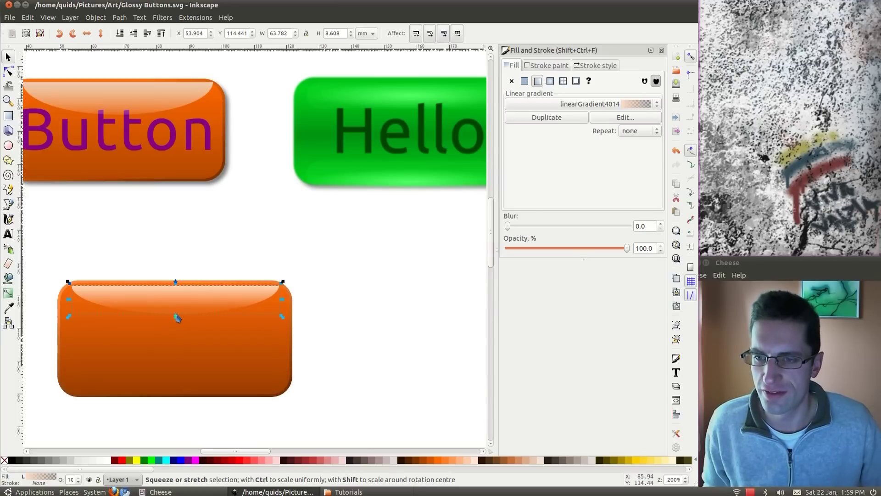
{"action": "left_click_drag", "start_coordinate": [176, 317], "coordinate": [179, 328]}
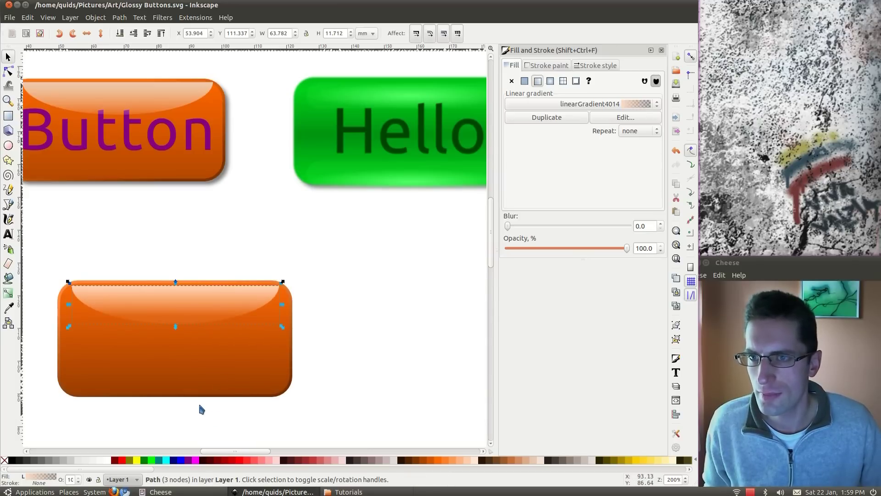
{"action": "key", "text": "t"}
{"action": "left_click", "coordinate": [80, 341]}
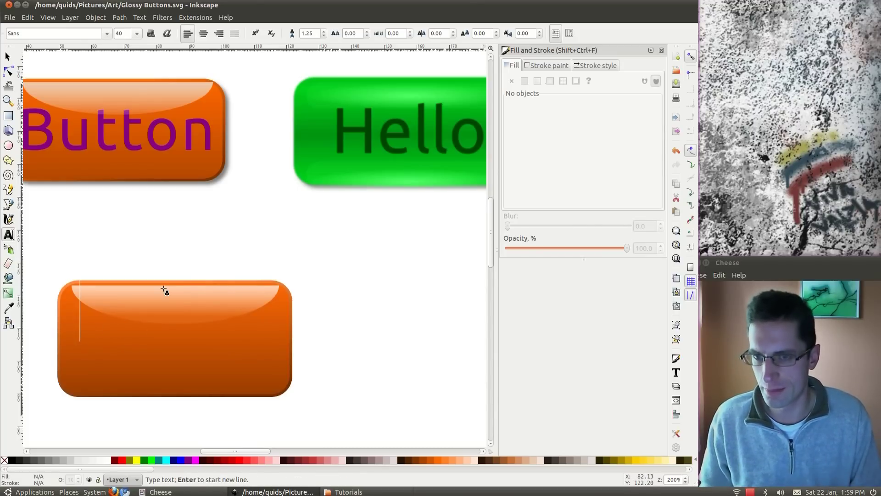
{"action": "type", "text": "O"}
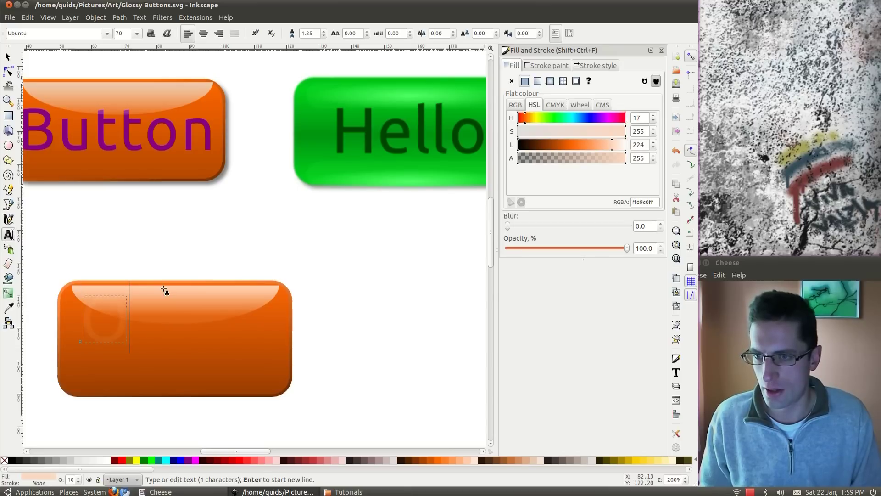
{"action": "type", "text": "range"}
Make the Orange label purple at 100% opacity and centre it on the button.
{"action": "key", "text": "ctrl+a"}
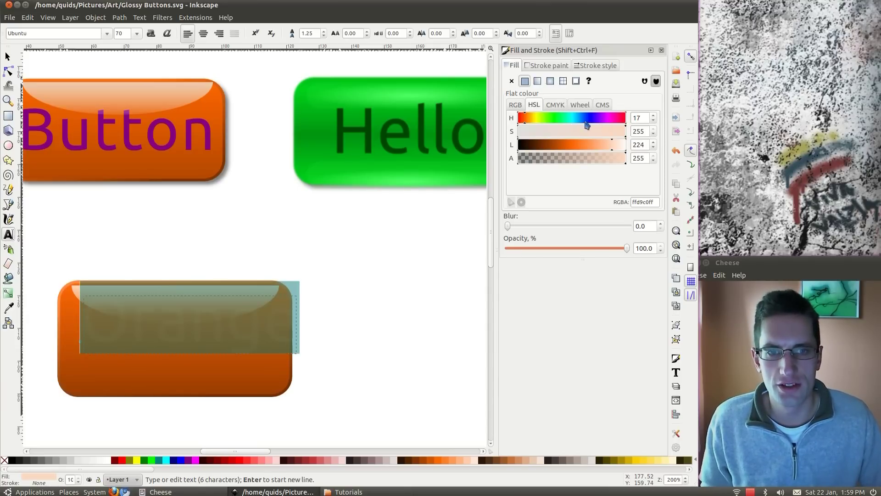
{"action": "left_click", "coordinate": [189, 462]}
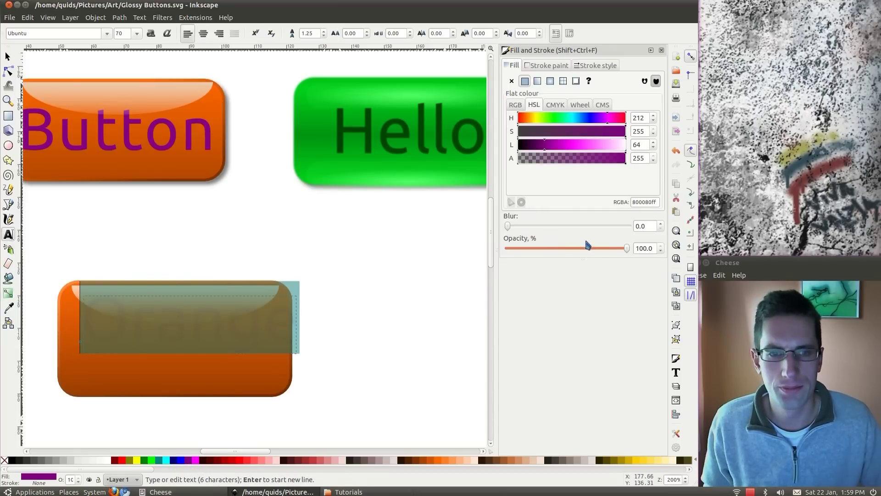
{"action": "left_click", "coordinate": [8, 56]}
{"action": "left_click", "coordinate": [222, 407]}
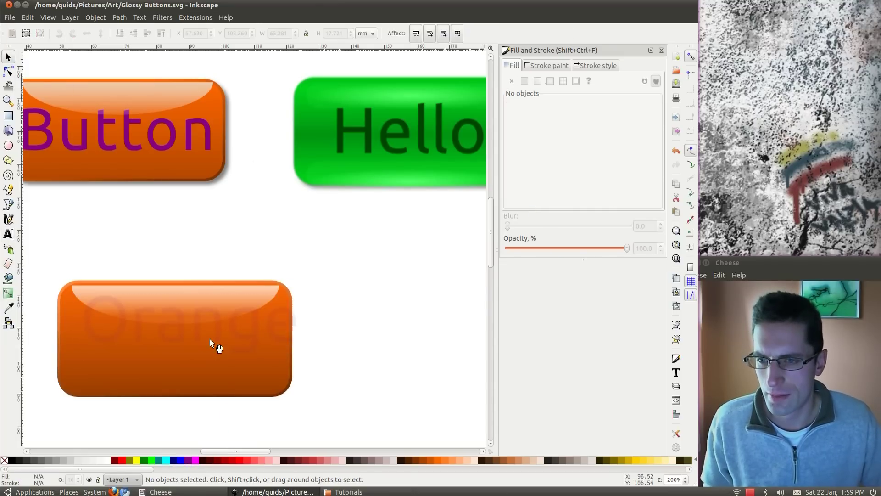
{"action": "left_click_drag", "start_coordinate": [194, 331], "coordinate": [180, 349]}
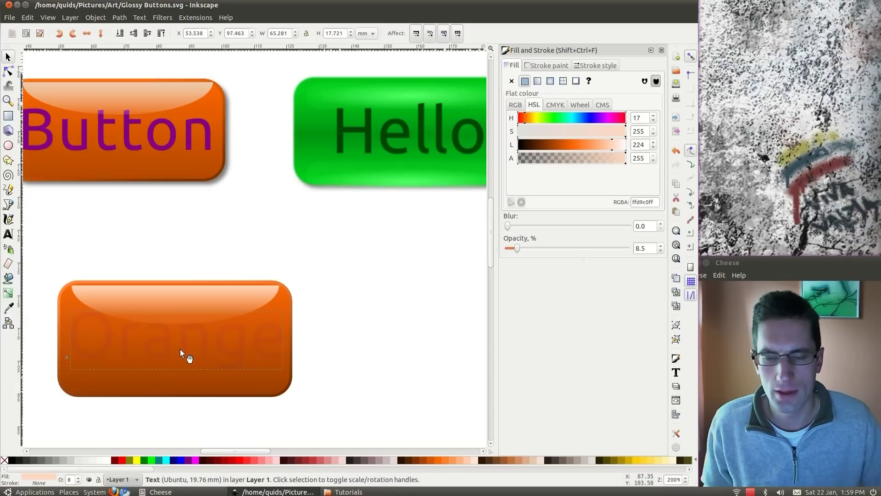
{"action": "left_click_drag", "start_coordinate": [521, 250], "coordinate": [627, 249]}
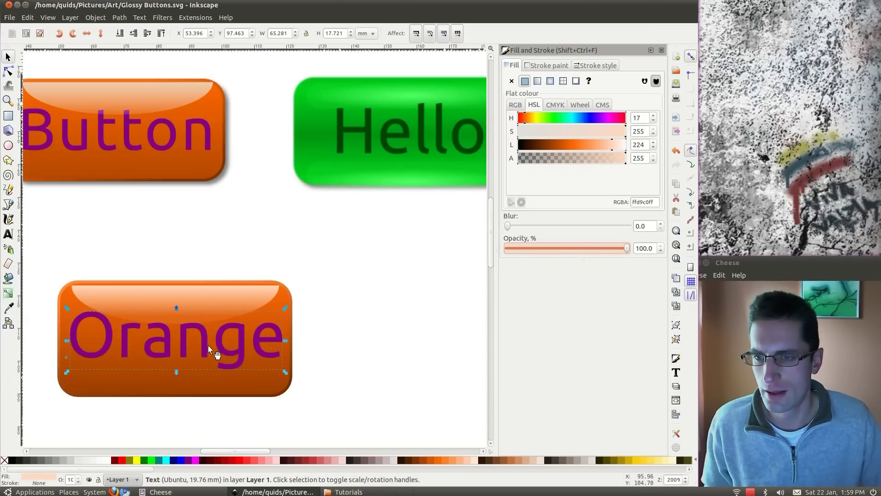
{"action": "left_click_drag", "start_coordinate": [205, 345], "coordinate": [202, 345]}
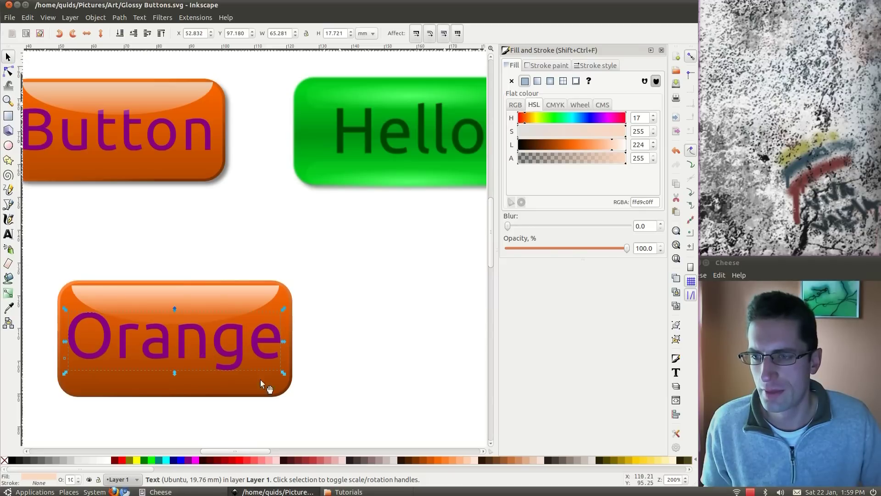
Apply a Drop Shadow (2 px blur, 50% opacity, 4 px offset) to the orange rectangle.
{"action": "left_click", "coordinate": [274, 387]}
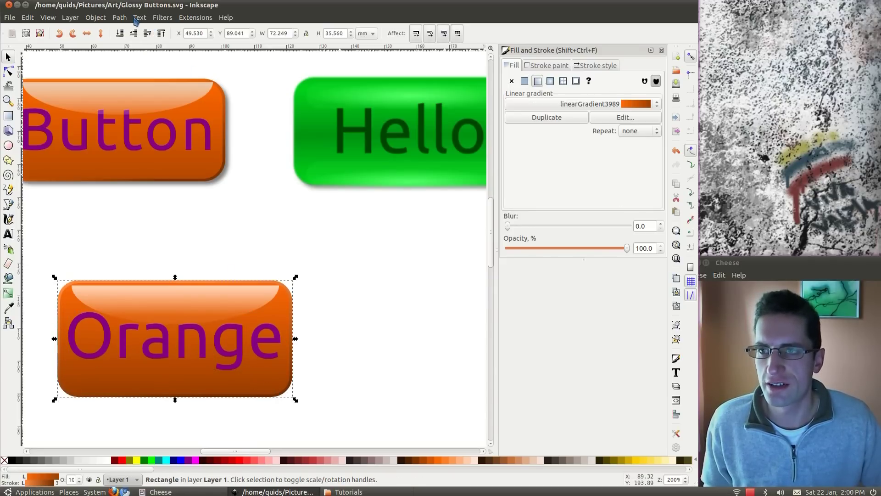
{"action": "left_click", "coordinate": [119, 18]}
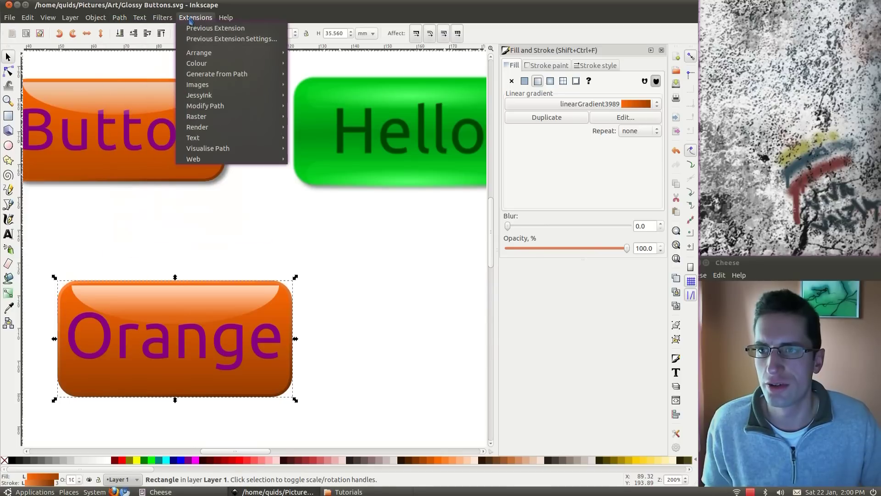
{"action": "mouse_move", "coordinate": [162, 17]}
{"action": "mouse_move", "coordinate": [197, 187]}
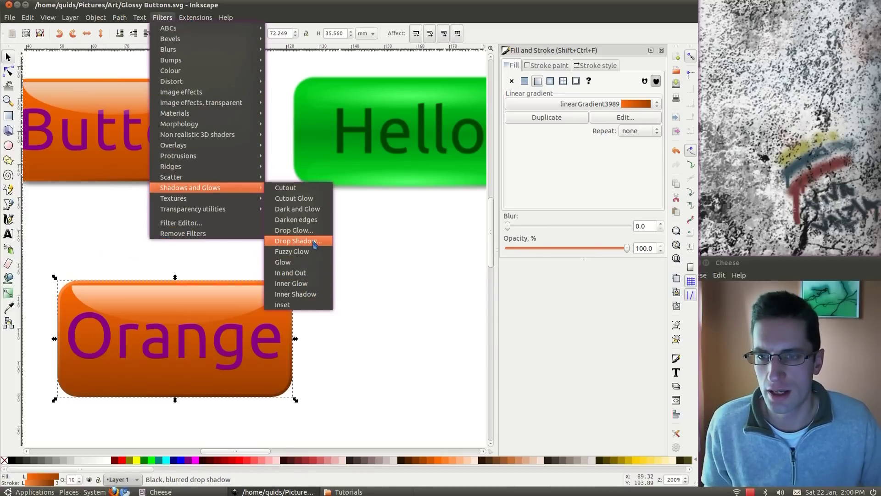
{"action": "left_click", "coordinate": [297, 241]}
{"action": "left_click", "coordinate": [394, 287]}
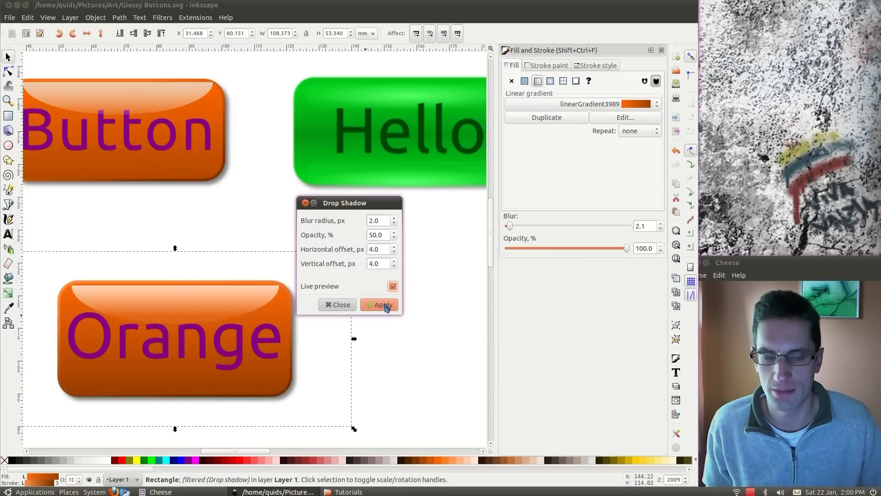
{"action": "left_click", "coordinate": [387, 307]}
{"action": "left_click", "coordinate": [338, 304]}
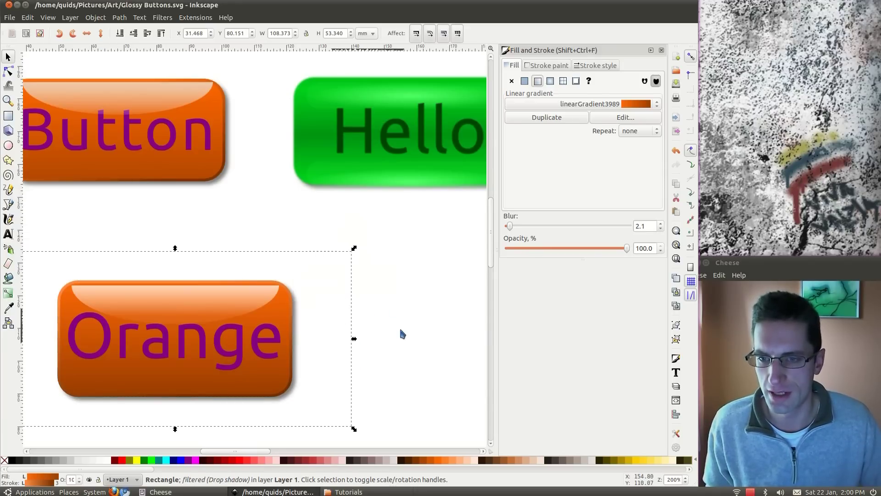
Move the whole Orange button up just beneath the sample Button.
{"action": "left_click", "coordinate": [397, 316]}
{"action": "scroll", "coordinate": [285, 307], "scroll_direction": "down", "scroll_amount": 2, "text": "ctrl"}
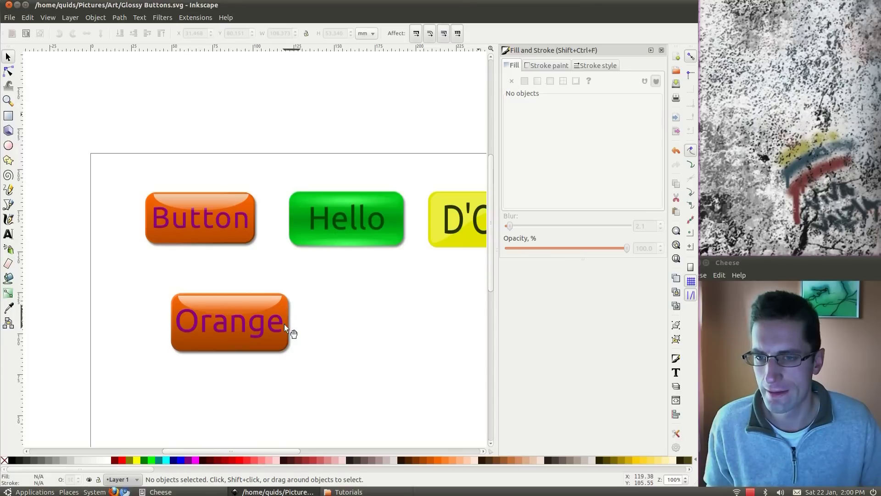
{"action": "left_click_drag", "start_coordinate": [299, 368], "coordinate": [152, 271]}
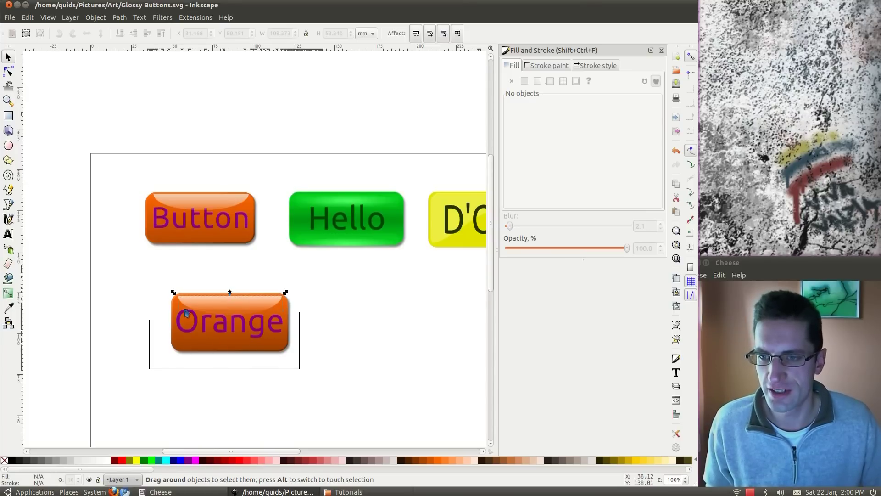
{"action": "left_click_drag", "start_coordinate": [201, 341], "coordinate": [172, 324]}
{"action": "left_click", "coordinate": [357, 332]}
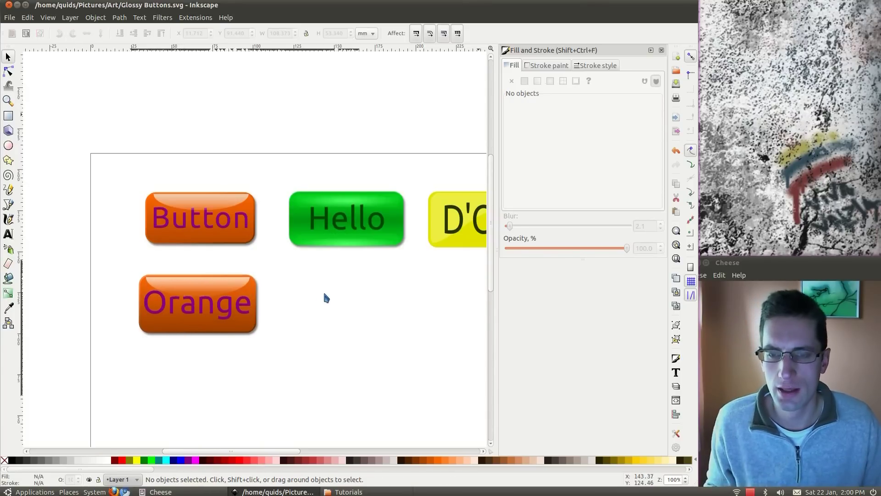
{"action": "scroll", "coordinate": [323, 290], "scroll_direction": "right", "scroll_amount": 5}
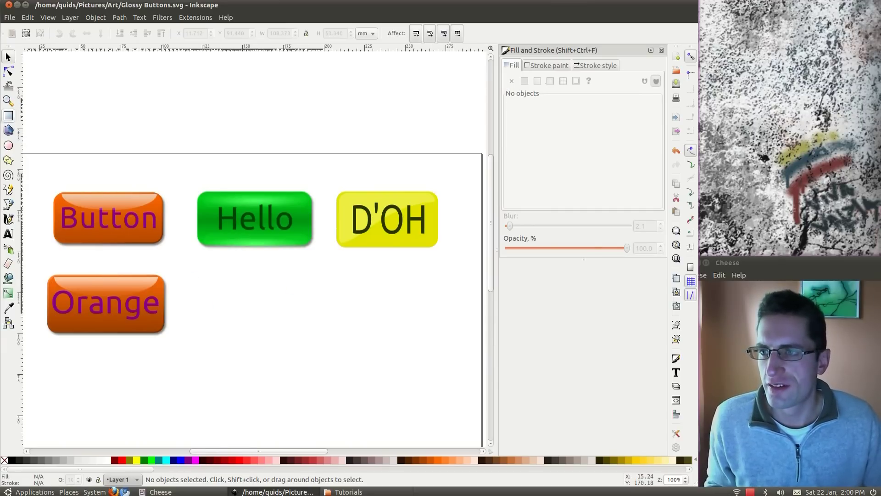
Draw a rectangle right of the Orange button with a green, reflected linear gradient.
{"action": "left_click", "coordinate": [8, 116]}
{"action": "left_click_drag", "start_coordinate": [201, 274], "coordinate": [319, 333]}
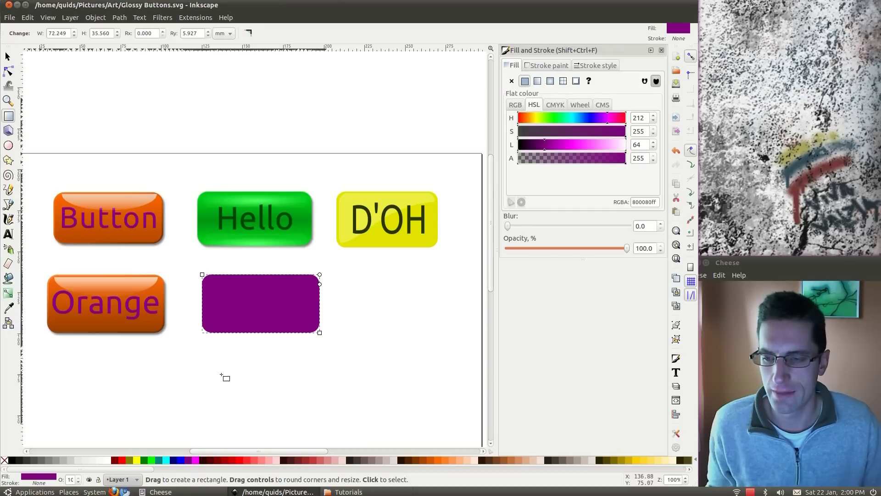
{"action": "left_click", "coordinate": [151, 460]}
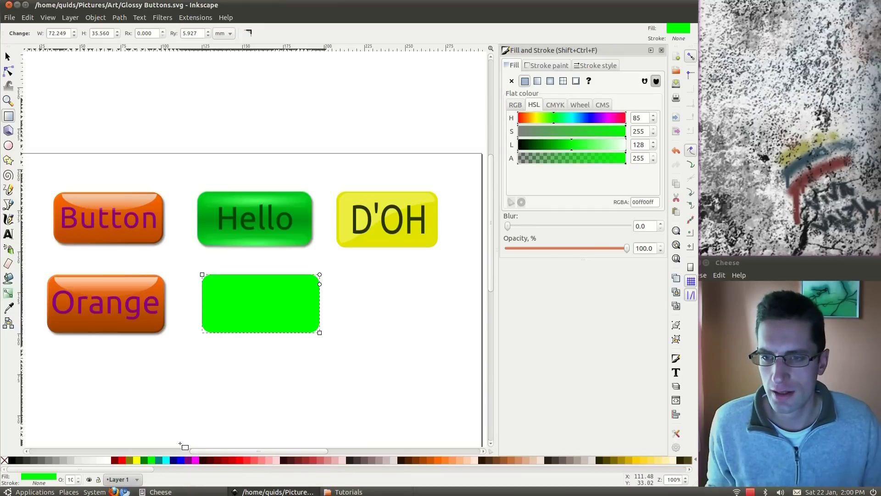
{"action": "left_click", "coordinate": [568, 149]}
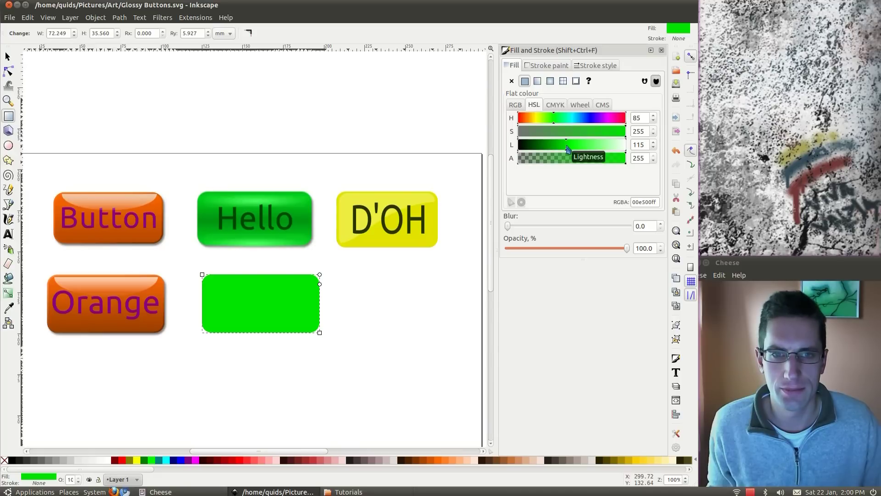
{"action": "left_click", "coordinate": [537, 80]}
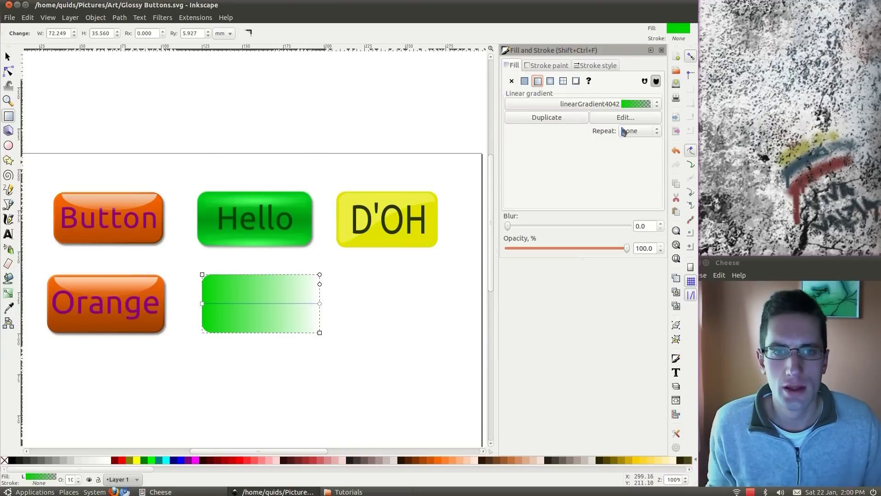
{"action": "left_click", "coordinate": [649, 132]}
{"action": "left_click", "coordinate": [655, 145]}
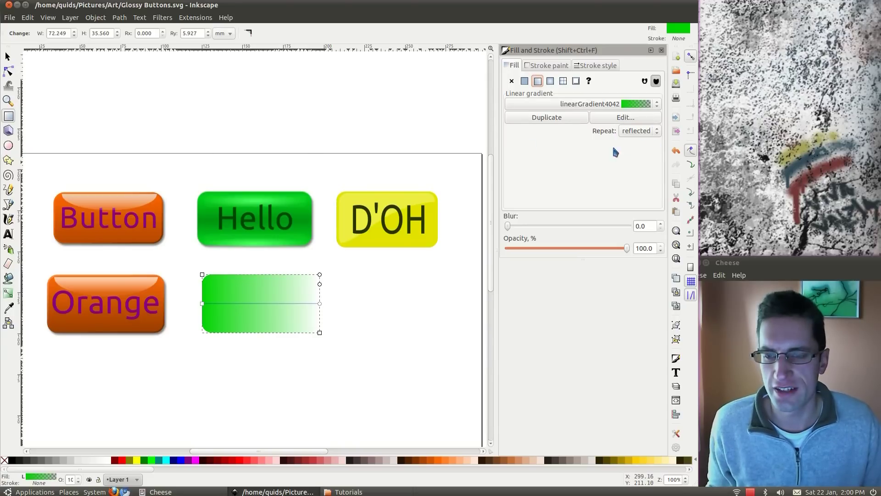
Run the green gradient vertically, ending in darker green 008600ff.
{"action": "left_click", "coordinate": [8, 294]}
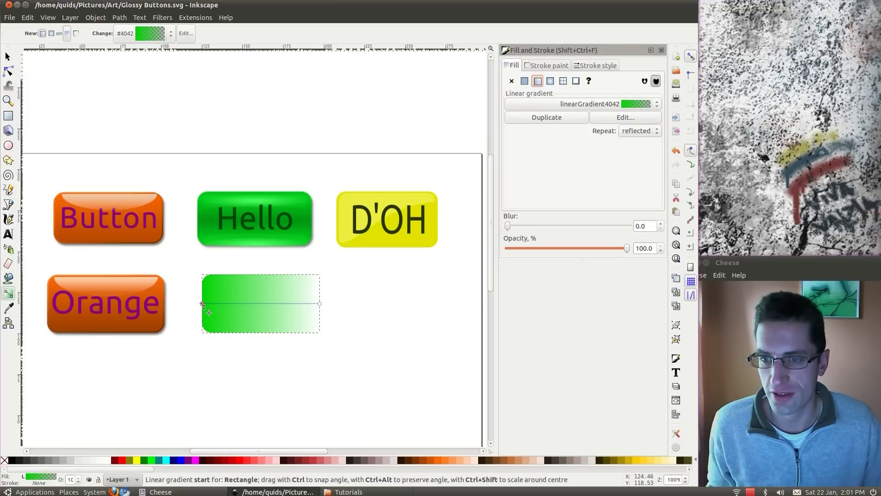
{"action": "left_click_drag", "start_coordinate": [203, 303], "coordinate": [259, 277]}
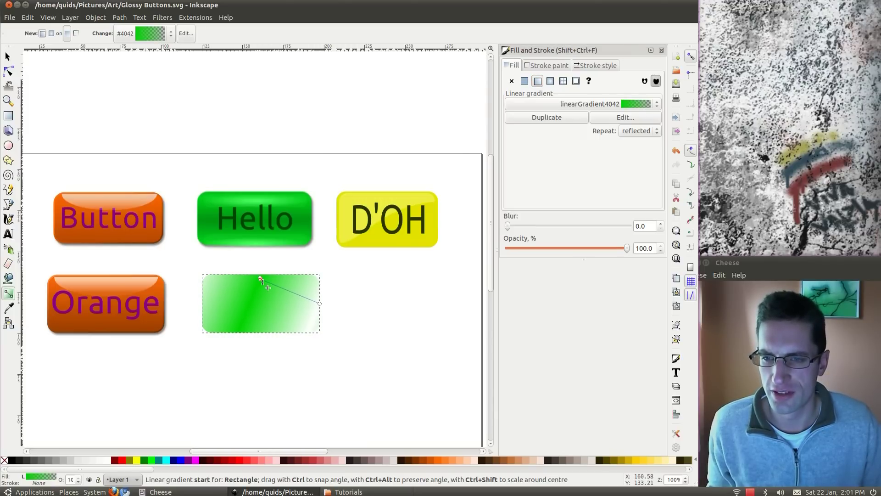
{"action": "left_click", "coordinate": [260, 279]}
{"action": "left_click_drag", "start_coordinate": [320, 303], "coordinate": [260, 305]}
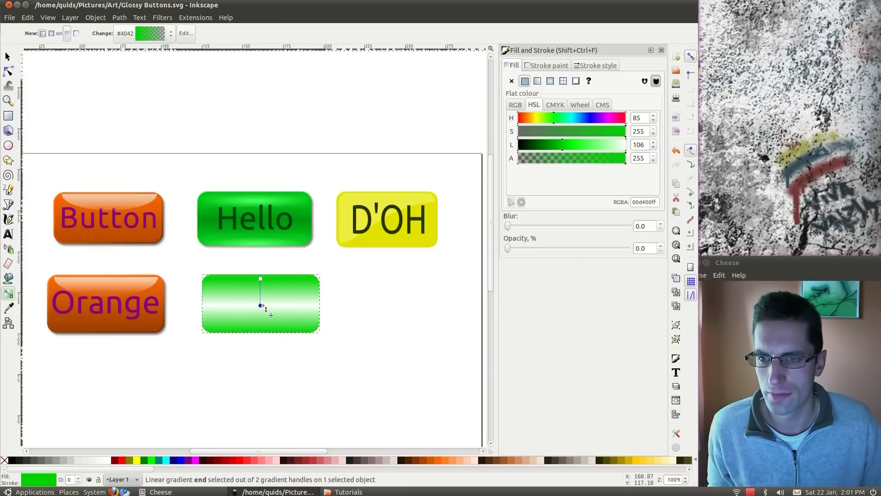
{"action": "left_click", "coordinate": [590, 148]}
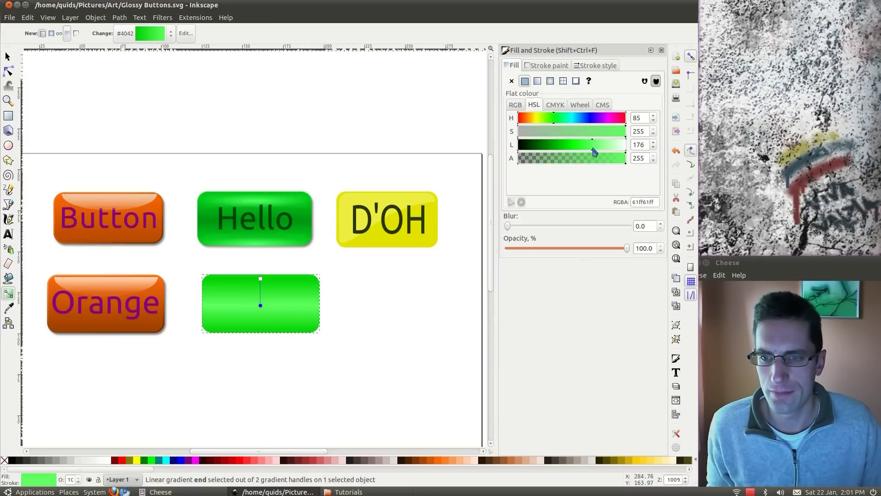
{"action": "left_click_drag", "start_coordinate": [594, 151], "coordinate": [546, 152]}
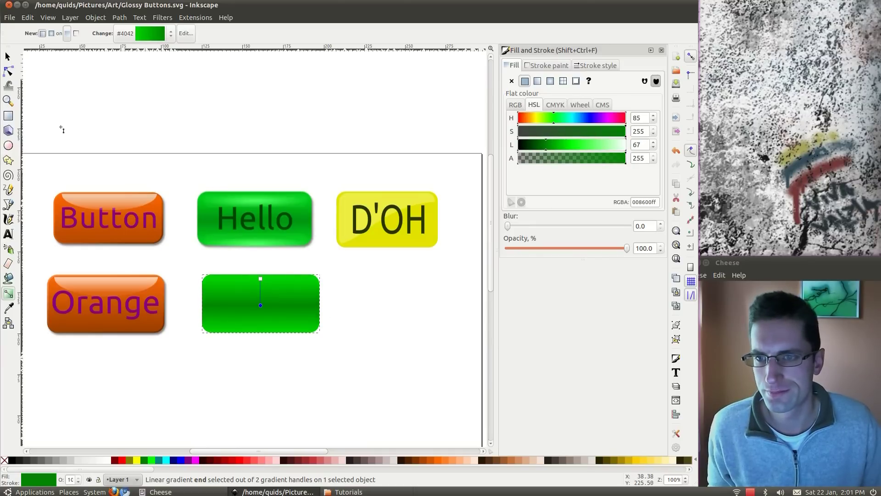
{"action": "left_click", "coordinate": [8, 56]}
{"action": "left_click", "coordinate": [275, 370]}
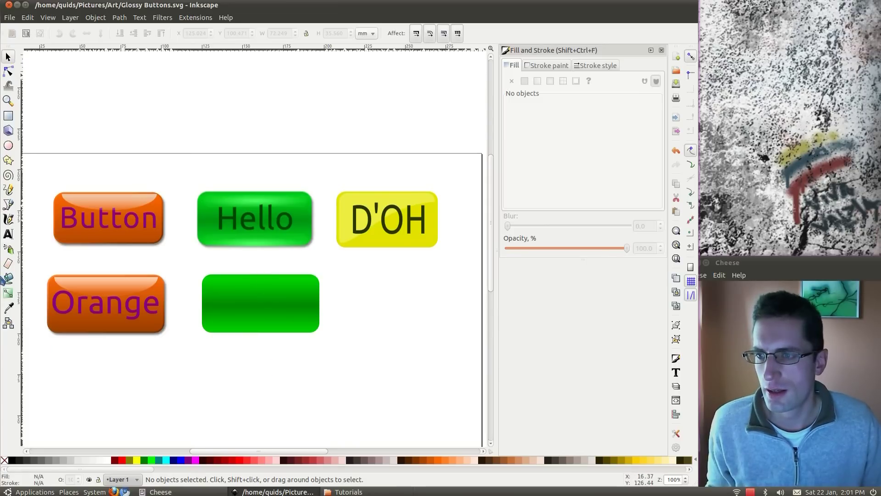
Draw a thin 63.5 × 7.338 mm dark green strip and nudge it across the green button's top.
{"action": "left_click", "coordinate": [8, 115]}
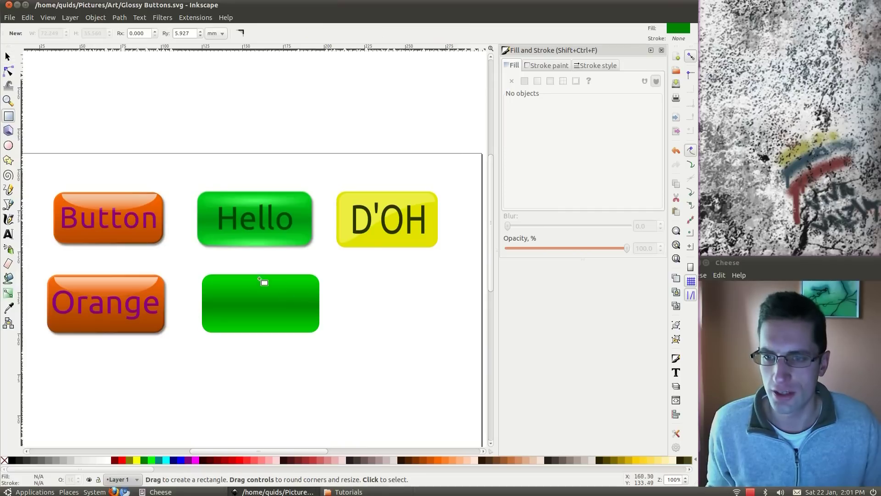
{"action": "left_click_drag", "start_coordinate": [210, 277], "coordinate": [313, 290]}
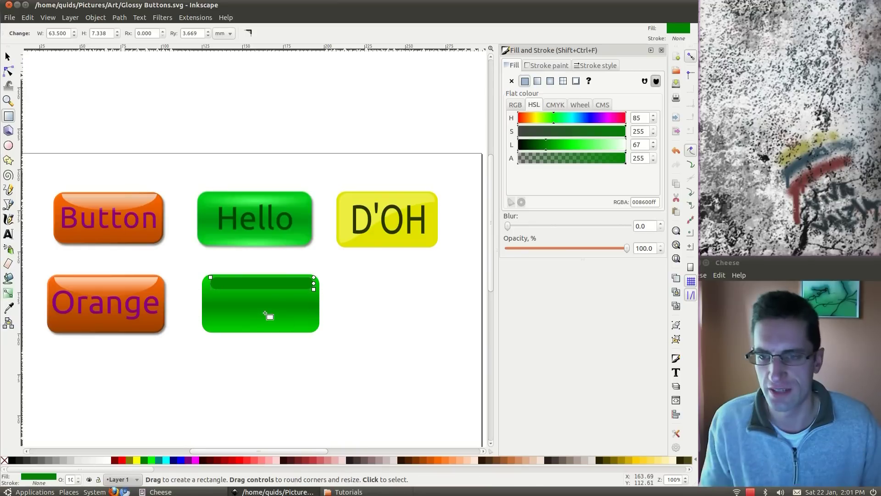
{"action": "key", "text": "s"}
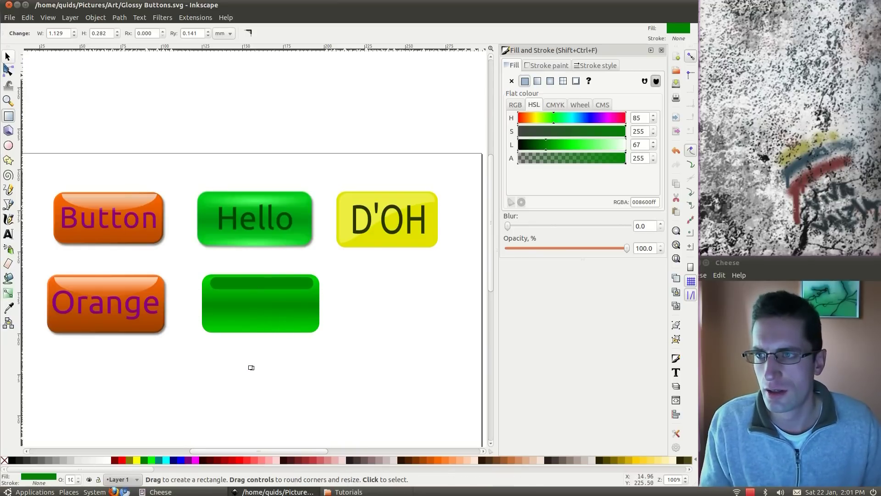
{"action": "left_click", "coordinate": [289, 339]}
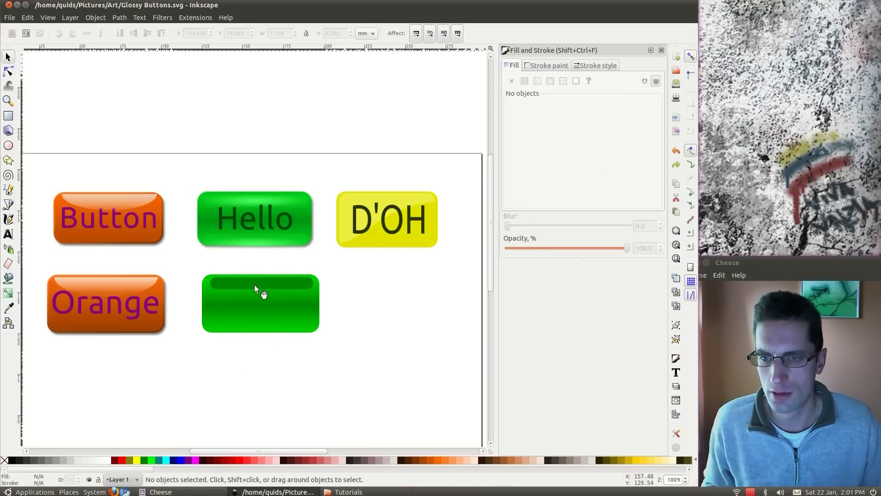
{"action": "left_click_drag", "start_coordinate": [255, 285], "coordinate": [252, 285]}
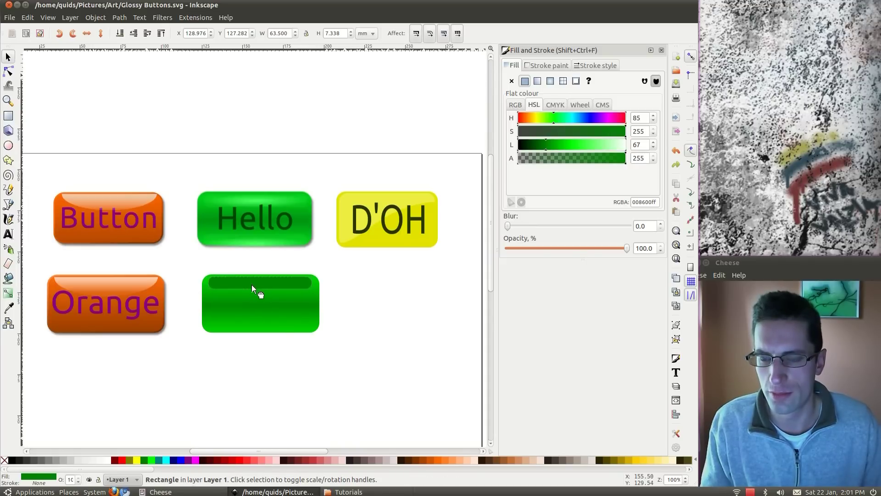
{"action": "left_click", "coordinate": [279, 339]}
{"action": "left_click_drag", "start_coordinate": [266, 289], "coordinate": [266, 289]}
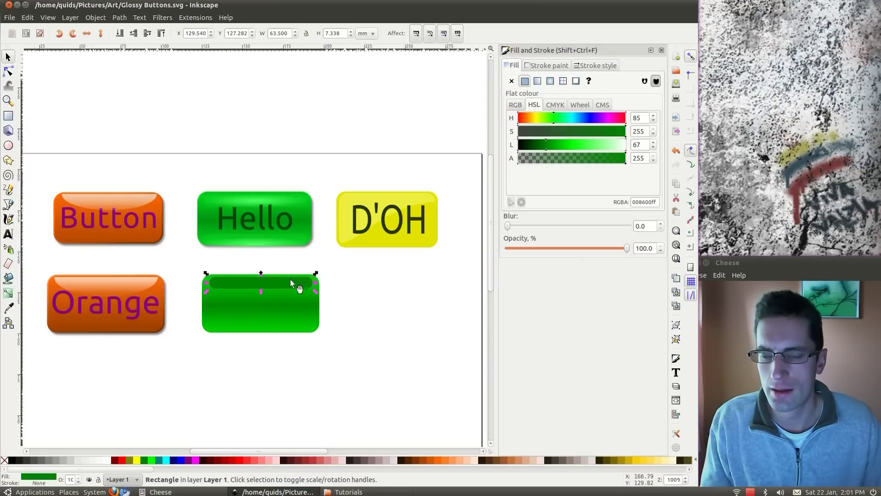
Give the strip a radial gradient with a light green 82ff82ff centre stop.
{"action": "left_click", "coordinate": [550, 81]}
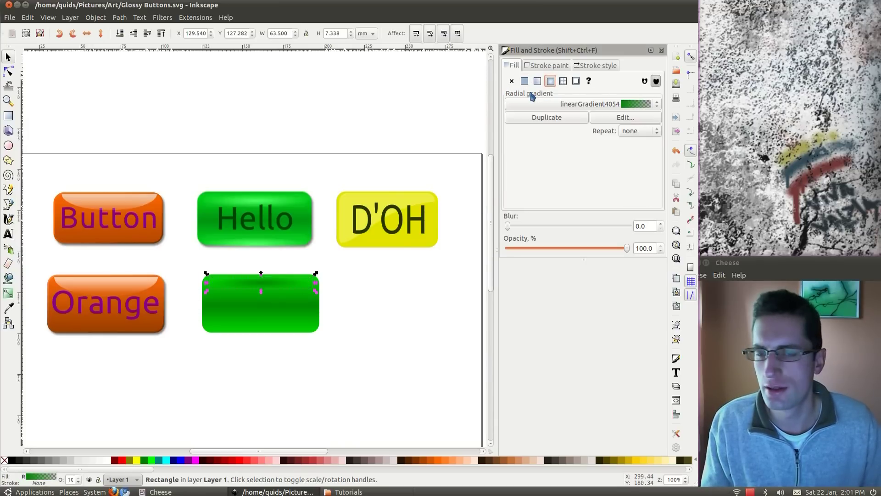
{"action": "key", "text": "g"}
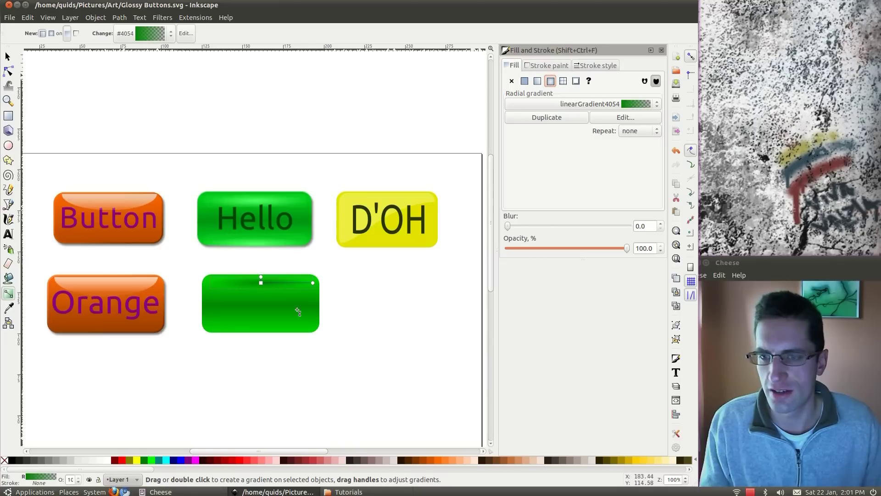
{"action": "left_click", "coordinate": [262, 283]}
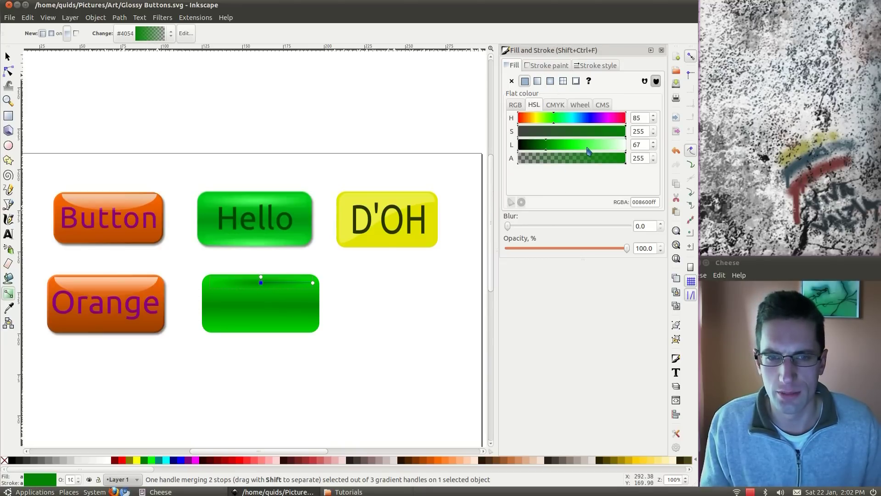
{"action": "left_click_drag", "start_coordinate": [589, 151], "coordinate": [601, 150]}
{"action": "left_click", "coordinate": [656, 204]}
{"action": "key", "text": "ctrl+c"}
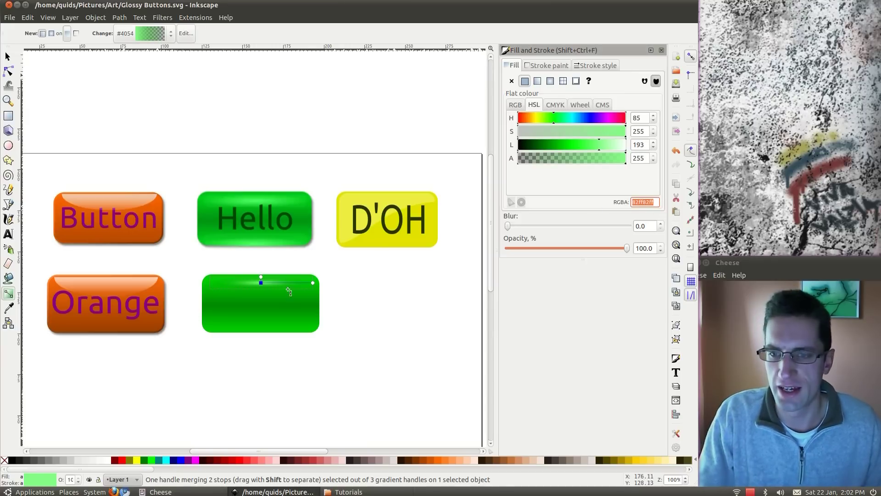
Set the outer stop to 82ff82ff and fade it nearly transparent for a soft glow.
{"action": "left_click", "coordinate": [312, 283]}
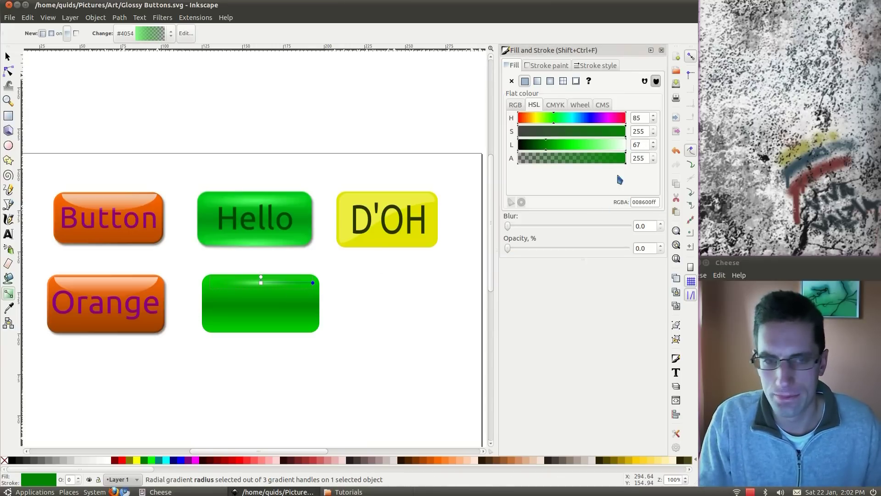
{"action": "left_click", "coordinate": [653, 202]}
{"action": "key", "text": "ctrl+v"}
{"action": "key", "text": "Return"}
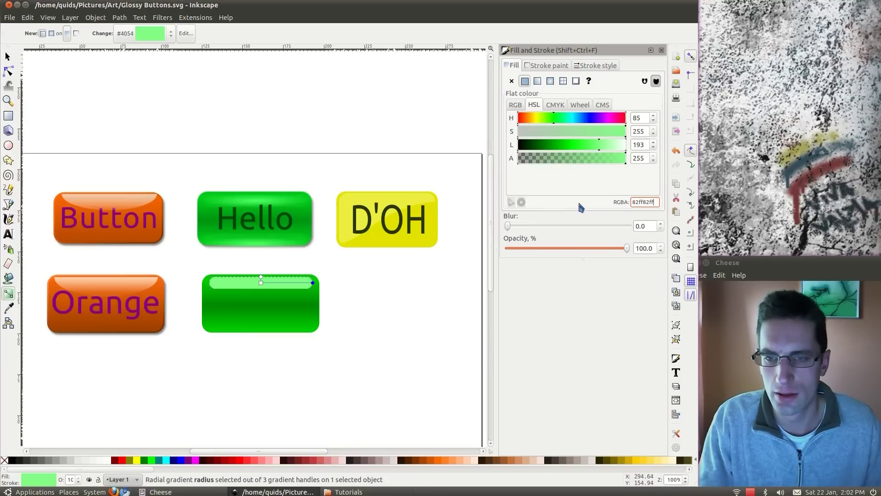
{"action": "left_click_drag", "start_coordinate": [610, 162], "coordinate": [560, 161]}
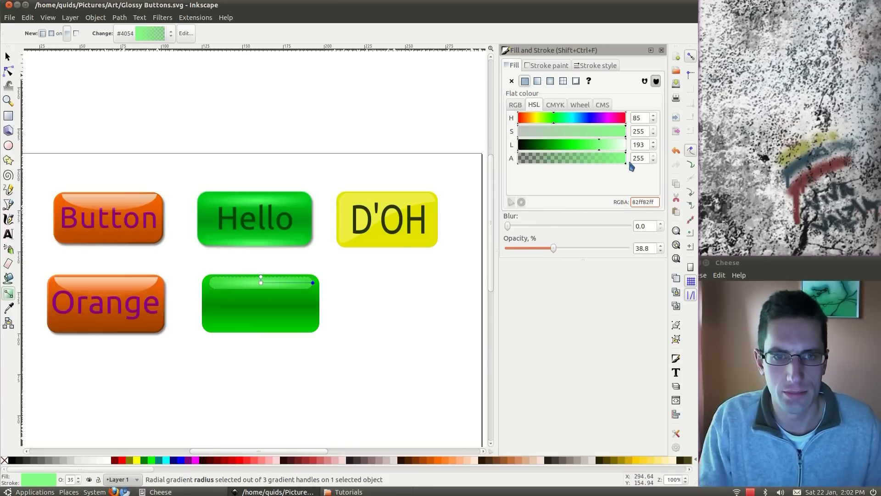
{"action": "left_click", "coordinate": [557, 250]}
{"action": "left_click_drag", "start_coordinate": [531, 249], "coordinate": [512, 249]}
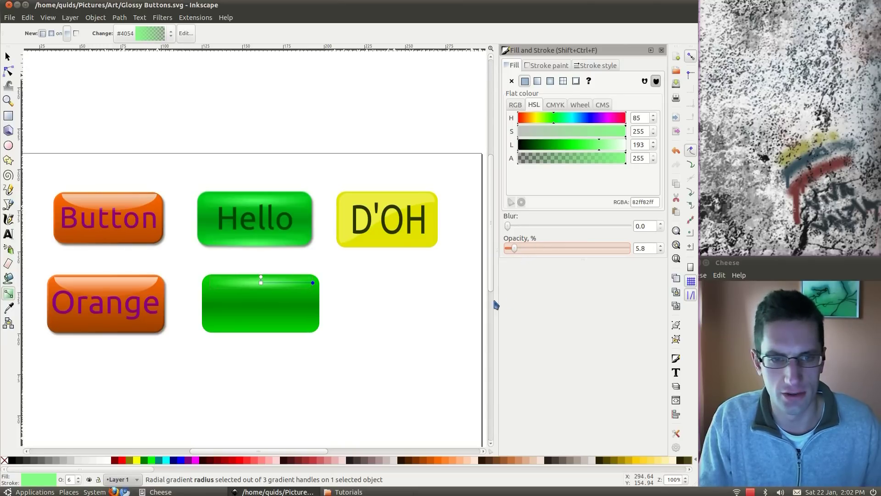
{"action": "left_click", "coordinate": [313, 336]}
{"action": "left_click", "coordinate": [275, 363]}
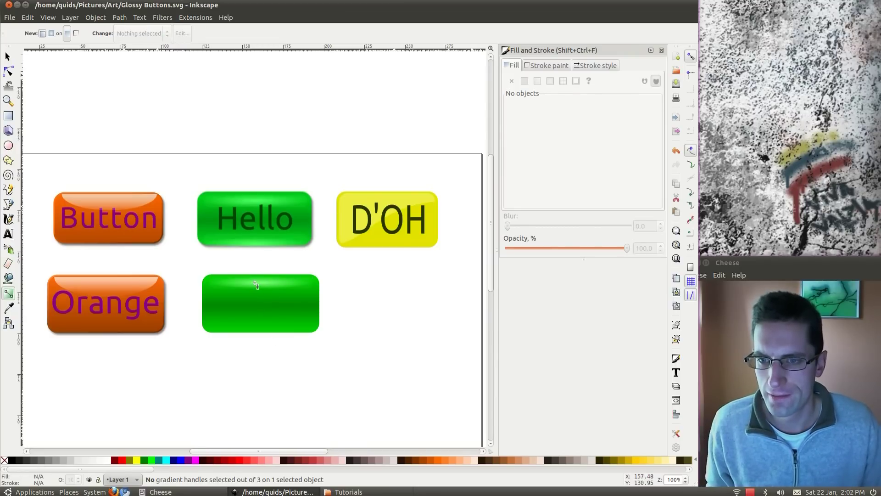
{"action": "left_click", "coordinate": [259, 283]}
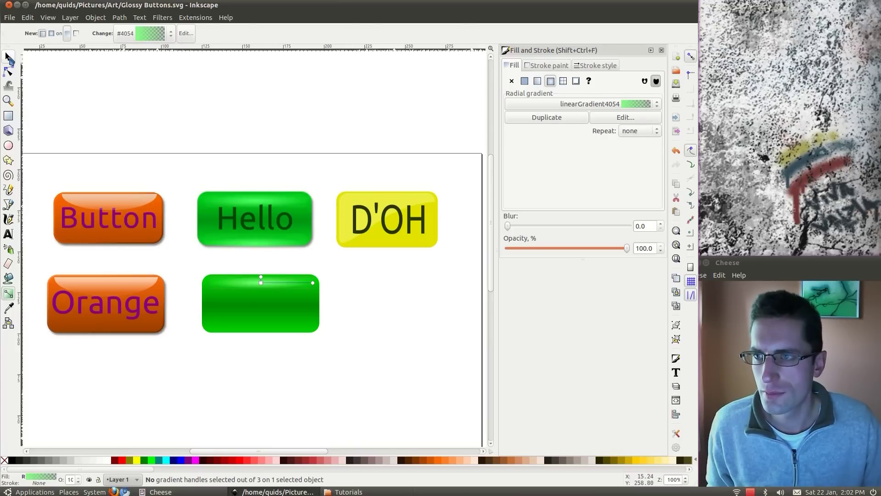
{"action": "key", "text": "s"}
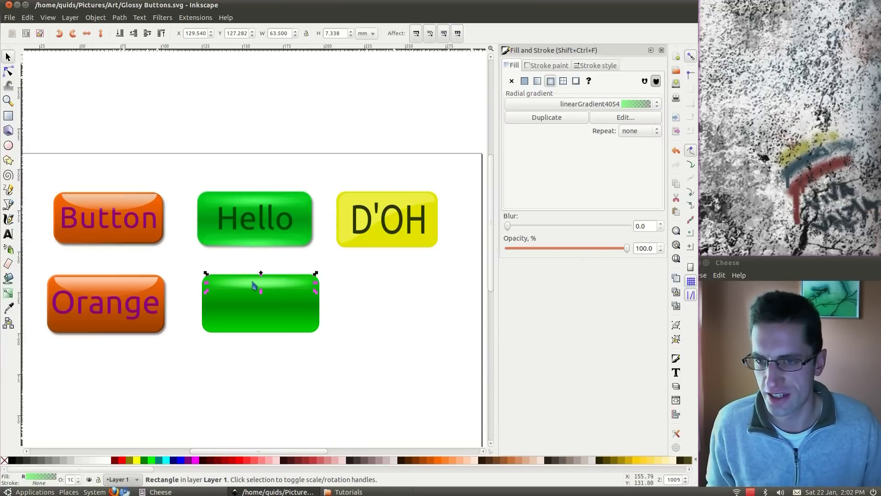
Move the glow copy to the lower green button's bottom edge and shift its radial gradient lower.
{"action": "left_click_drag", "start_coordinate": [251, 281], "coordinate": [250, 328]}
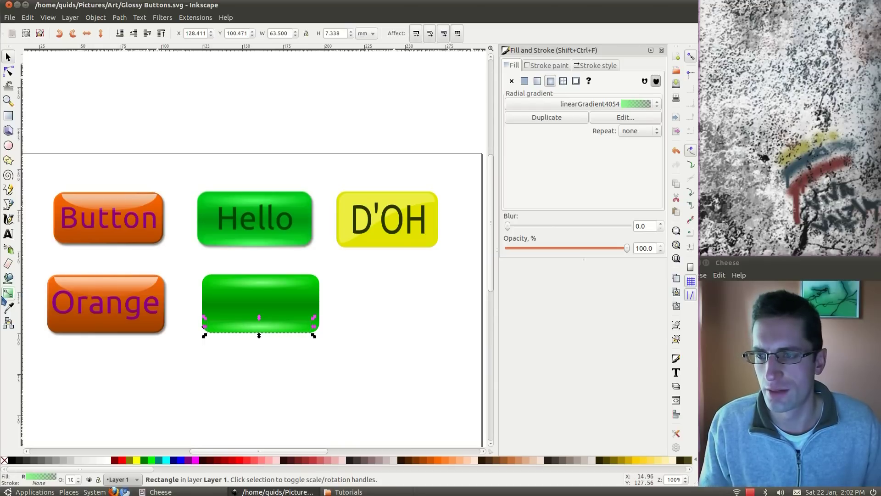
{"action": "left_click", "coordinate": [9, 294]}
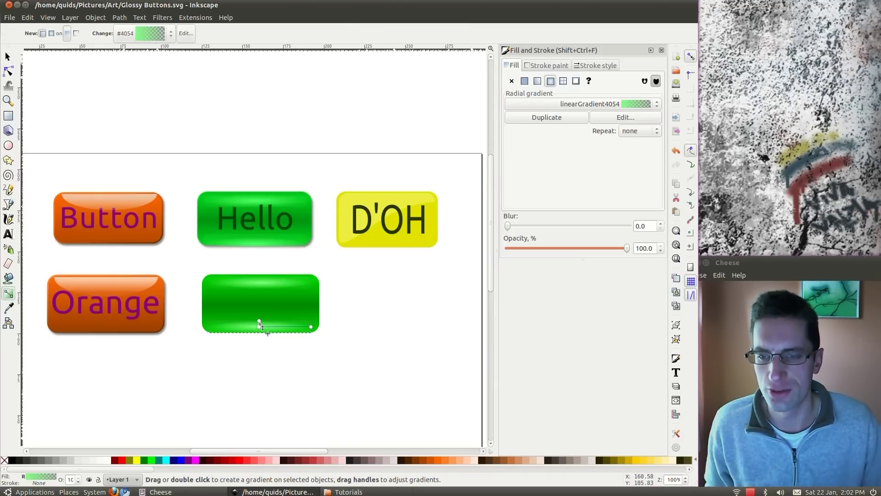
{"action": "scroll", "coordinate": [266, 337], "scroll_direction": "up", "scroll_amount": 2}
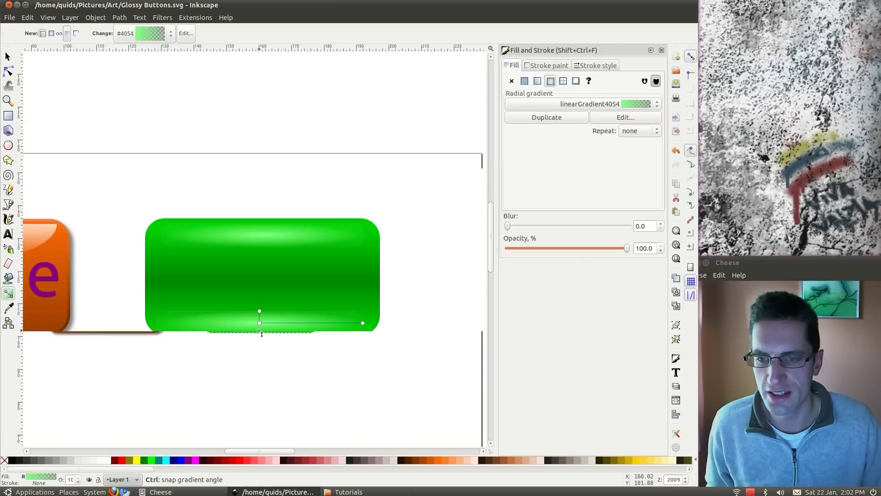
{"action": "left_click_drag", "start_coordinate": [268, 333], "coordinate": [267, 340]}
{"action": "left_click", "coordinate": [260, 330]}
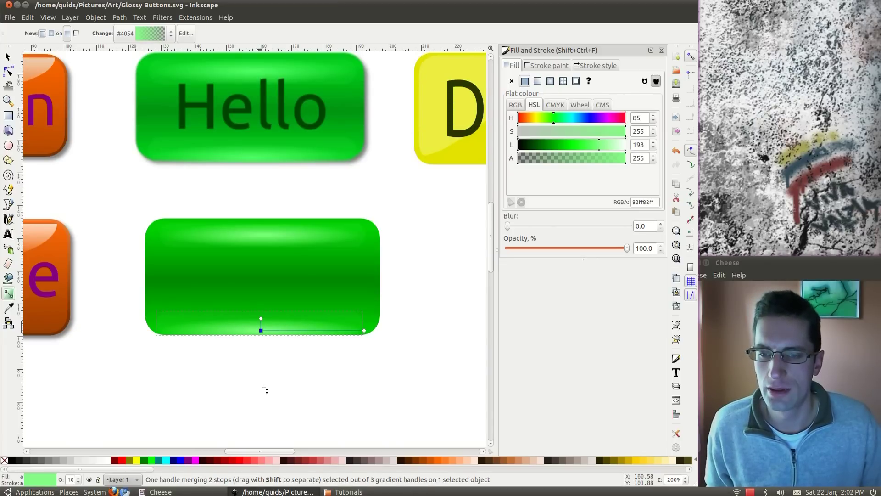
{"action": "left_click", "coordinate": [7, 57]}
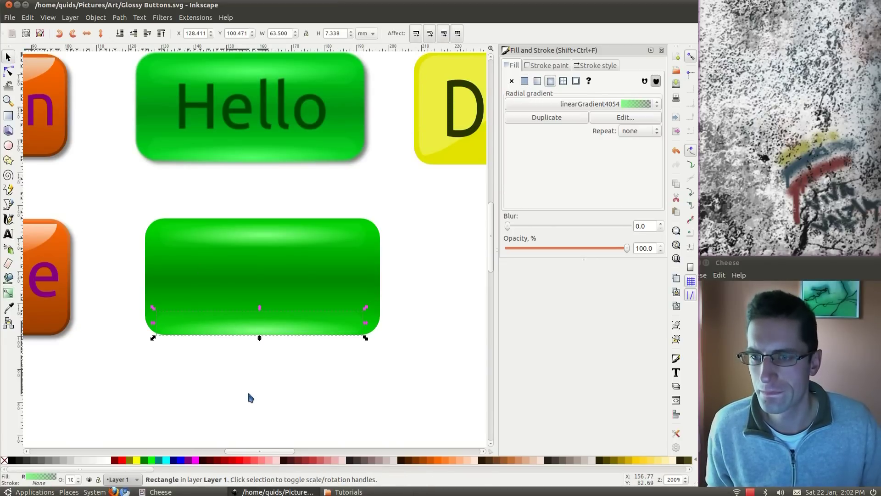
{"action": "left_click", "coordinate": [254, 372]}
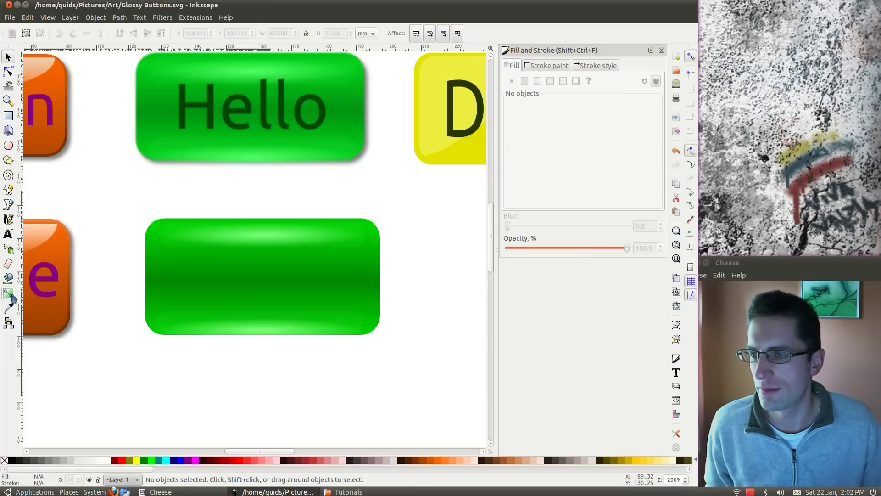
Add a 'Green' text label on the lower green button, coloured dark green 003d00ff.
{"action": "left_click", "coordinate": [8, 233]}
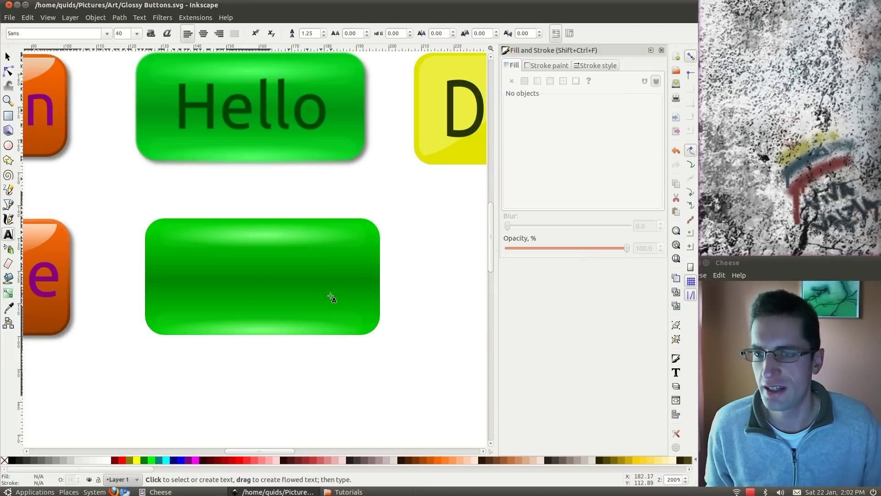
{"action": "left_click", "coordinate": [190, 278]}
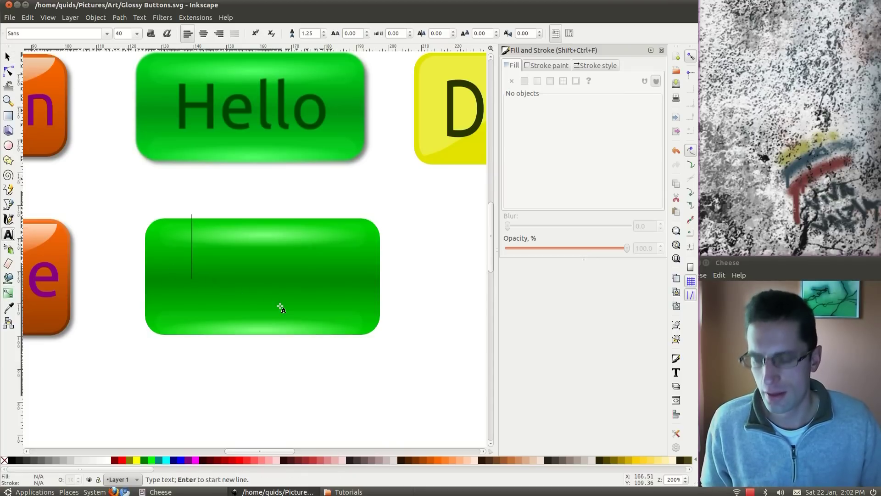
{"action": "type", "text": "Yesen"}
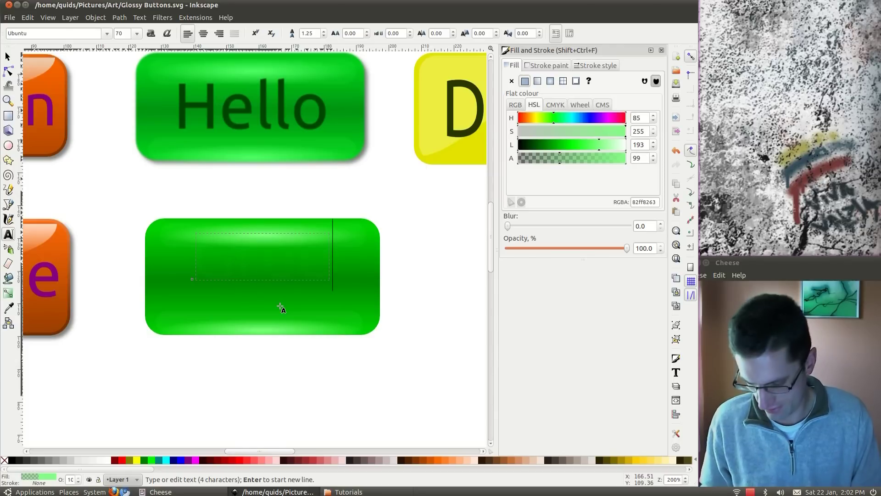
{"action": "key", "text": "ctrl+a"}
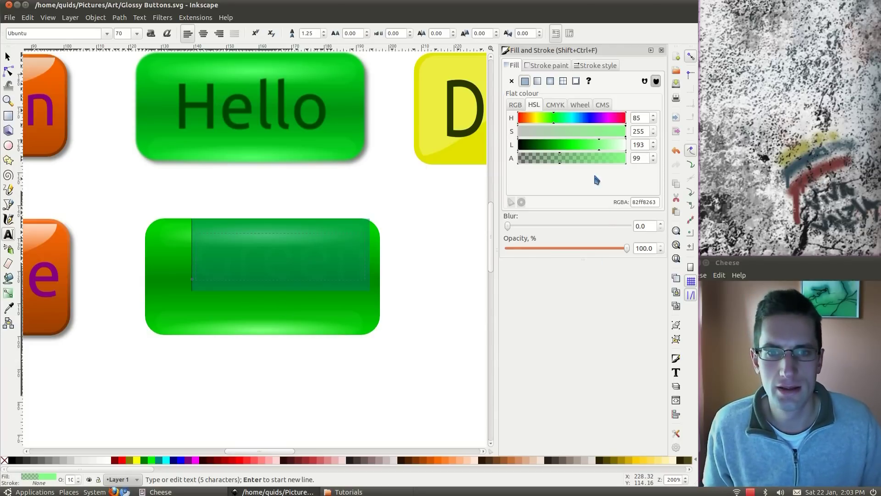
{"action": "left_click", "coordinate": [531, 146]}
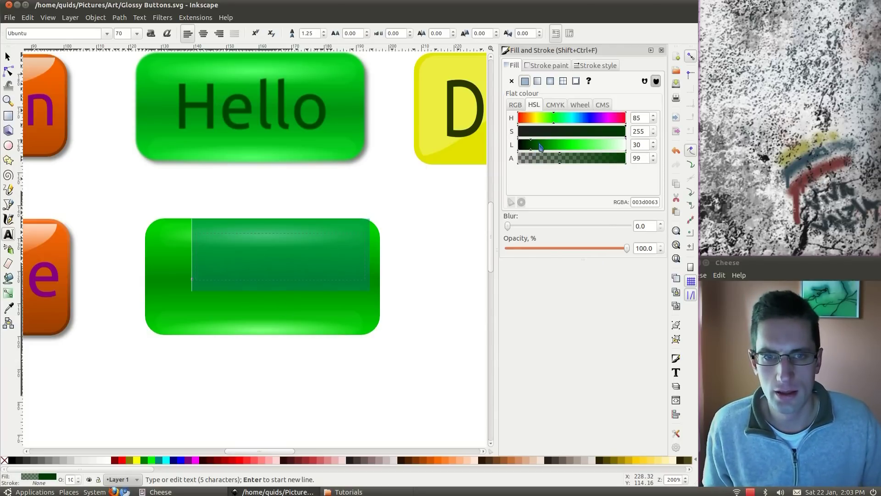
{"action": "left_click", "coordinate": [624, 158]}
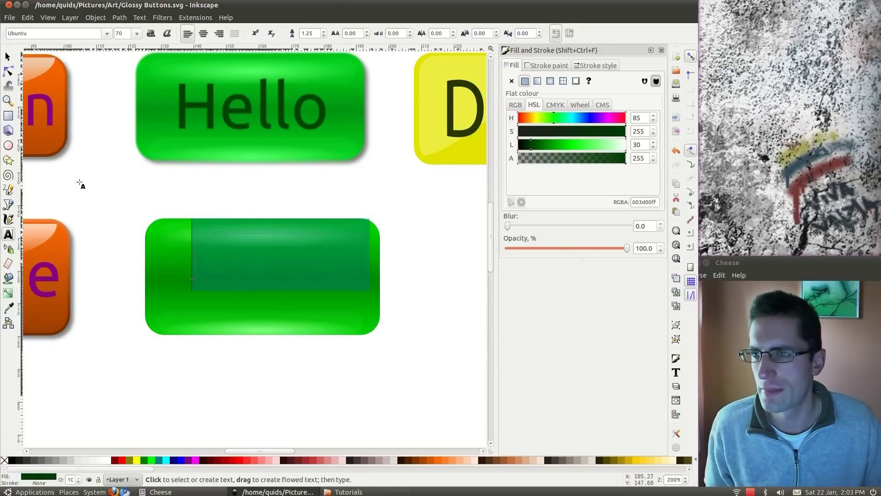
Raise the Green text's opacity to 100 and centre it on the button.
{"action": "left_click", "coordinate": [7, 56]}
{"action": "left_click", "coordinate": [248, 376]}
{"action": "left_click_drag", "start_coordinate": [271, 261], "coordinate": [260, 279]}
{"action": "left_click_drag", "start_coordinate": [514, 248], "coordinate": [645, 252]}
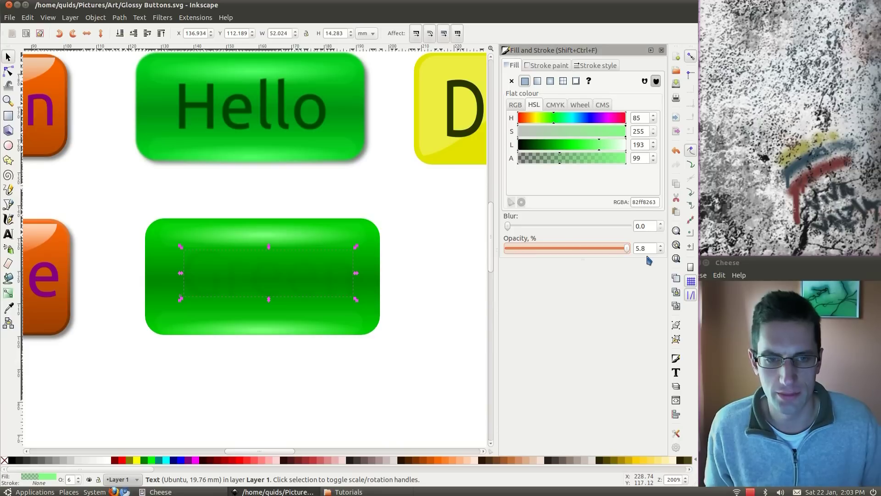
{"action": "left_click", "coordinate": [305, 393]}
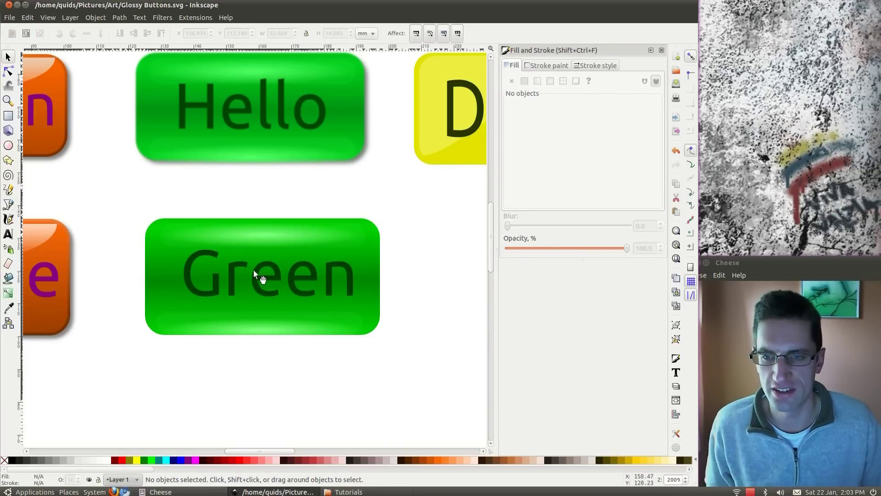
{"action": "left_click_drag", "start_coordinate": [260, 276], "coordinate": [249, 280]}
Blur the Green button's top and bottom highlight strips to 1.
{"action": "left_click", "coordinate": [263, 390]}
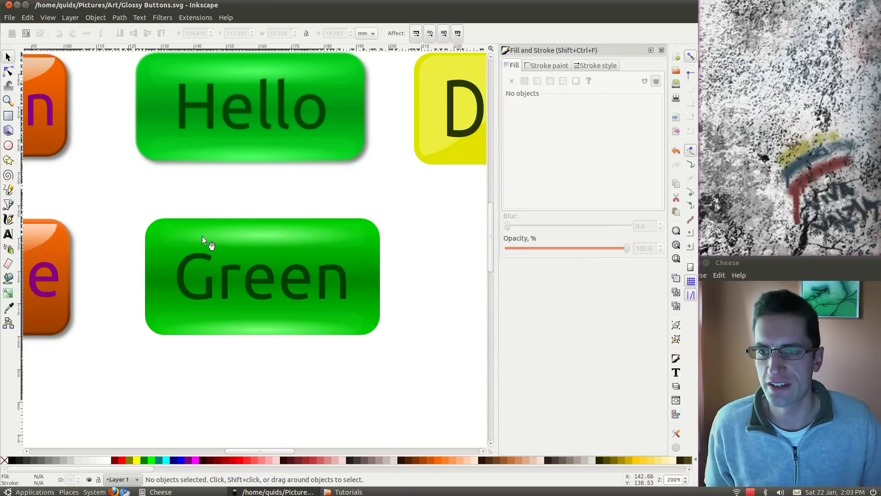
{"action": "left_click", "coordinate": [250, 240]}
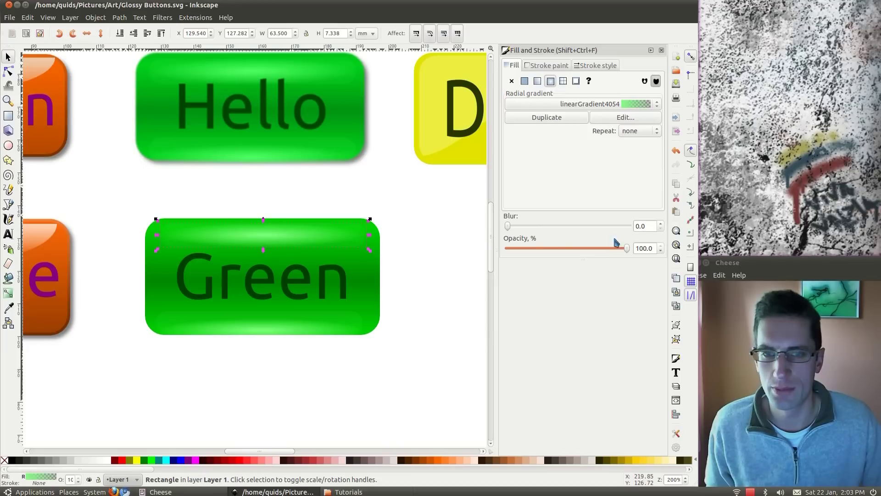
{"action": "left_click", "coordinate": [662, 223]}
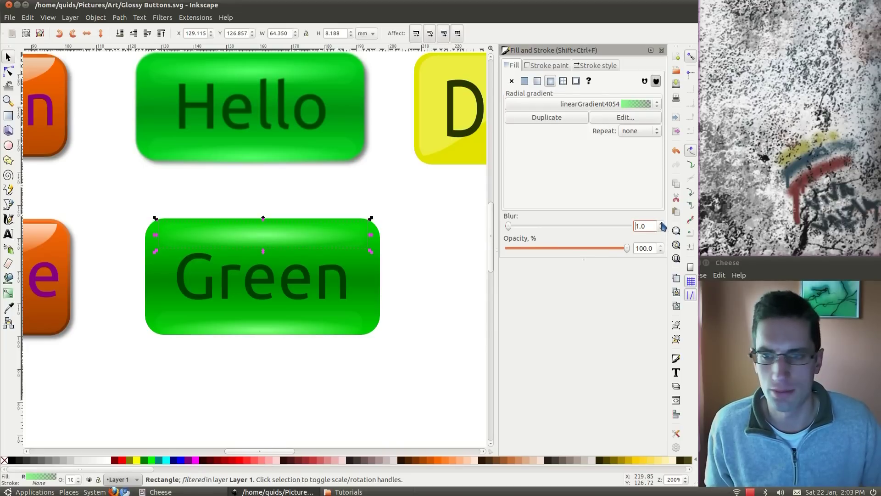
{"action": "left_click", "coordinate": [270, 329]}
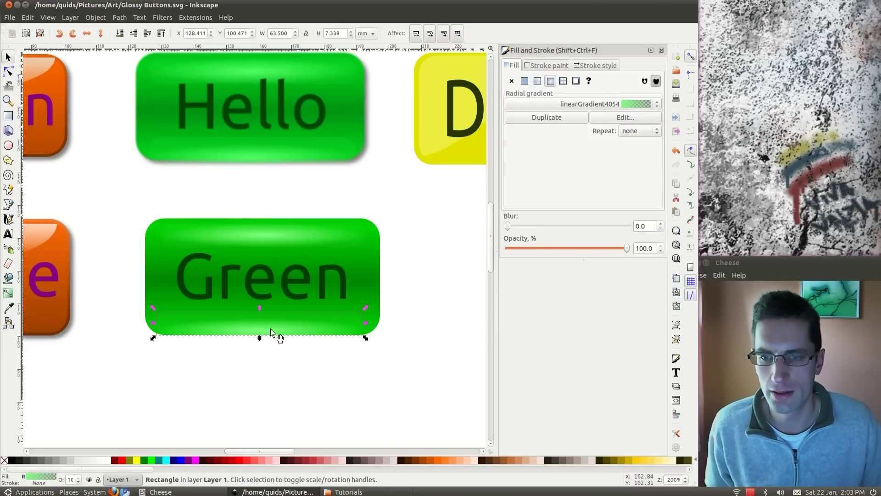
{"action": "left_click", "coordinate": [662, 224]}
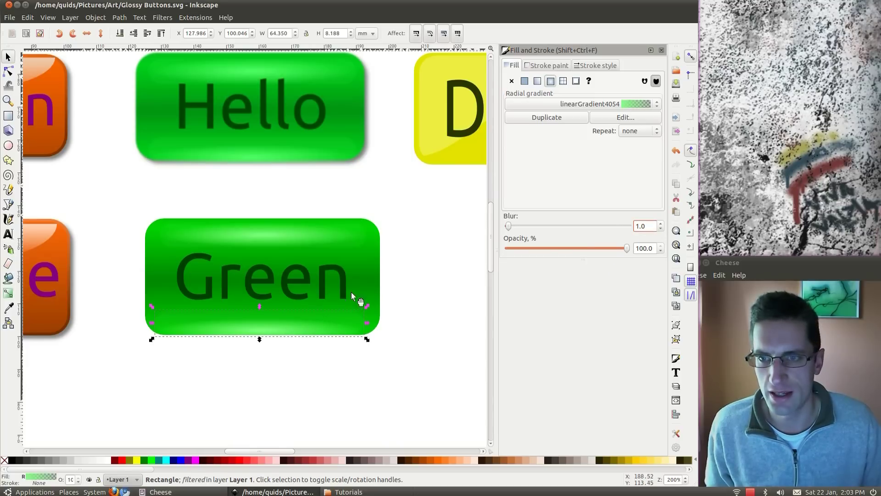
Blur the Green lettering to 2 and give the button's base a slight blur.
{"action": "left_click", "coordinate": [303, 285]}
{"action": "left_click", "coordinate": [662, 224]}
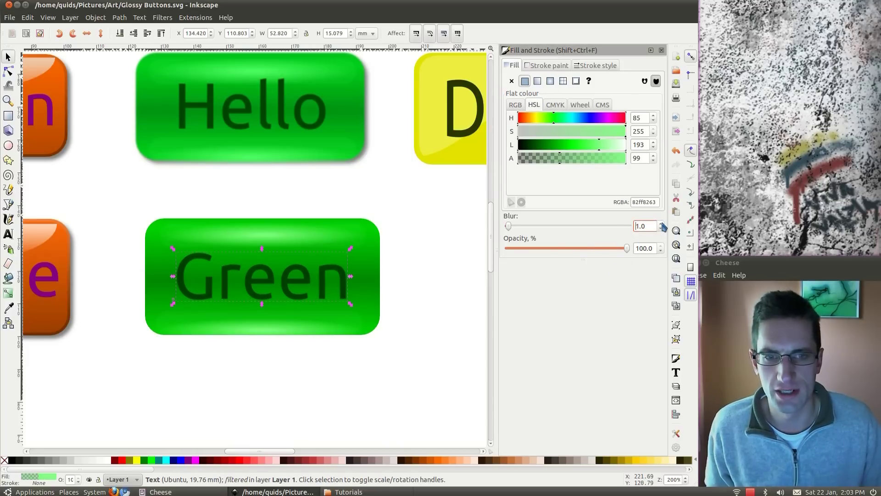
{"action": "left_click", "coordinate": [662, 223]}
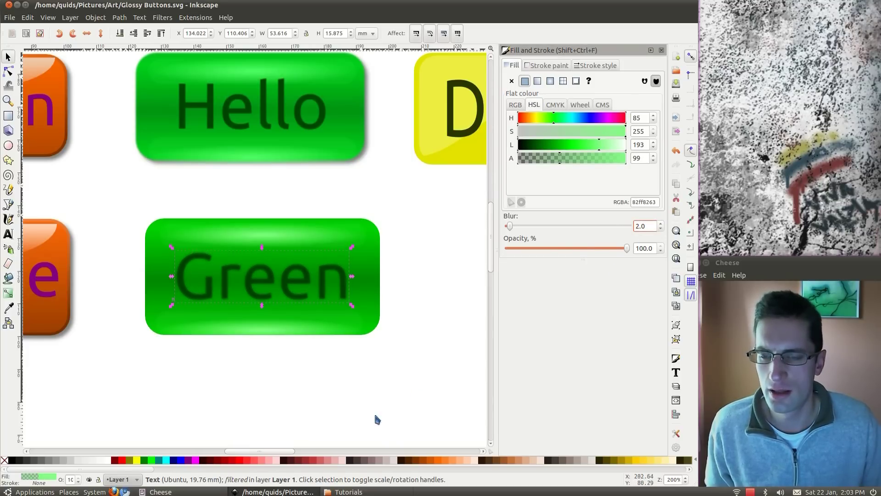
{"action": "left_click", "coordinate": [386, 367]}
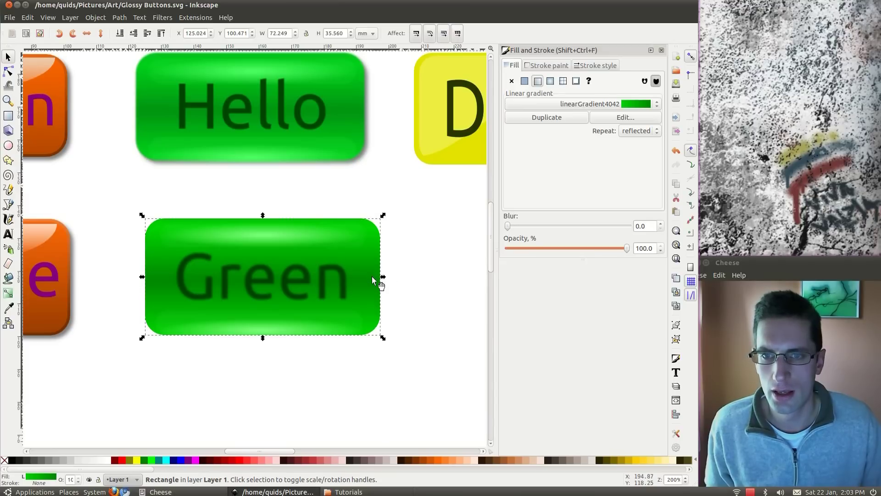
{"action": "left_click", "coordinate": [660, 223]}
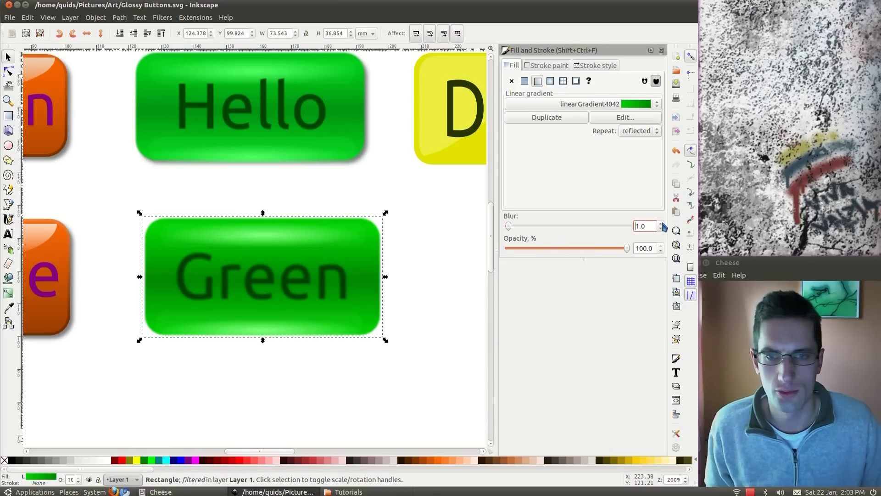
{"action": "left_click", "coordinate": [402, 406]}
Undo the last change, then apply a Drop Shadow (2 px blur, 50% opacity, 4 px offsets).
{"action": "key", "text": "ctrl+z"}
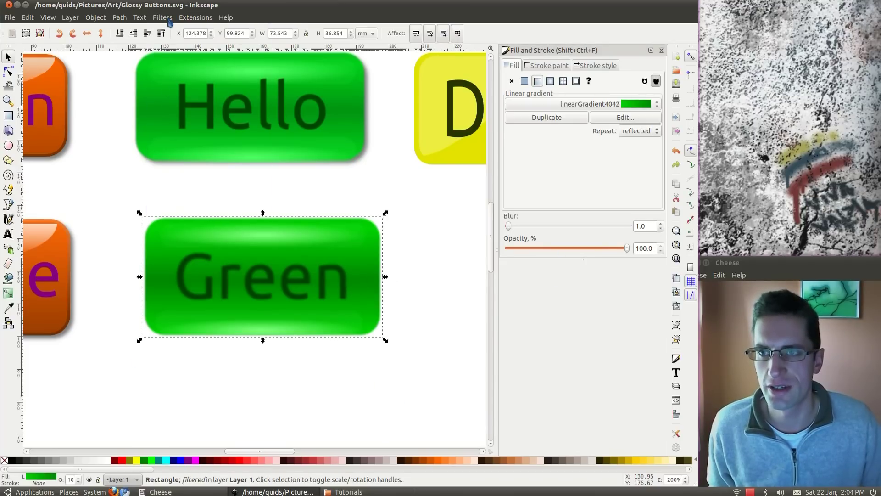
{"action": "left_click", "coordinate": [165, 19]}
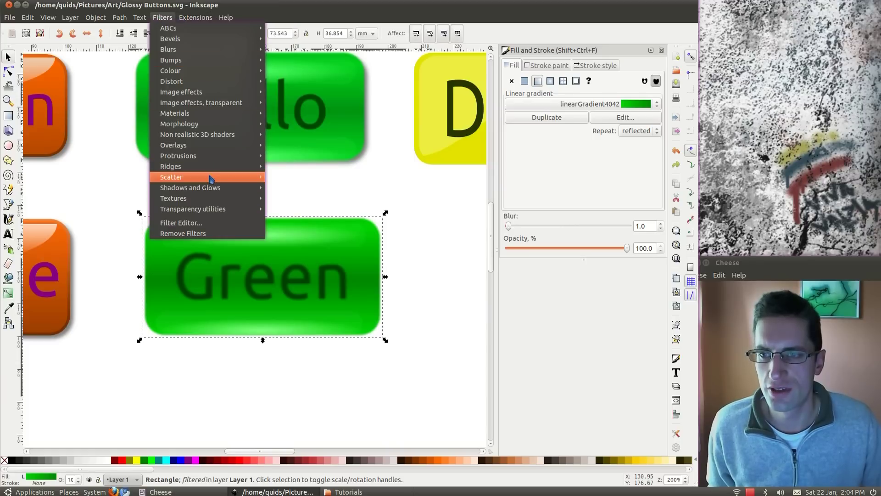
{"action": "mouse_move", "coordinate": [212, 187]}
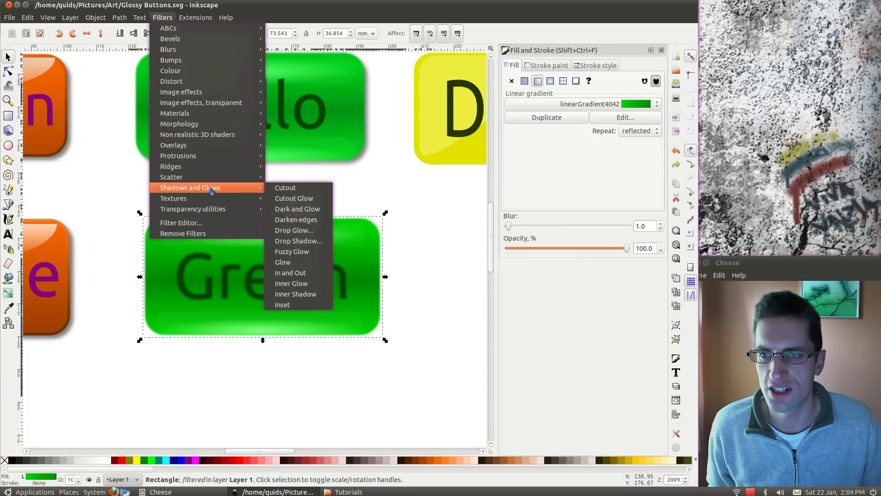
{"action": "left_click", "coordinate": [307, 243]}
{"action": "left_click", "coordinate": [381, 305]}
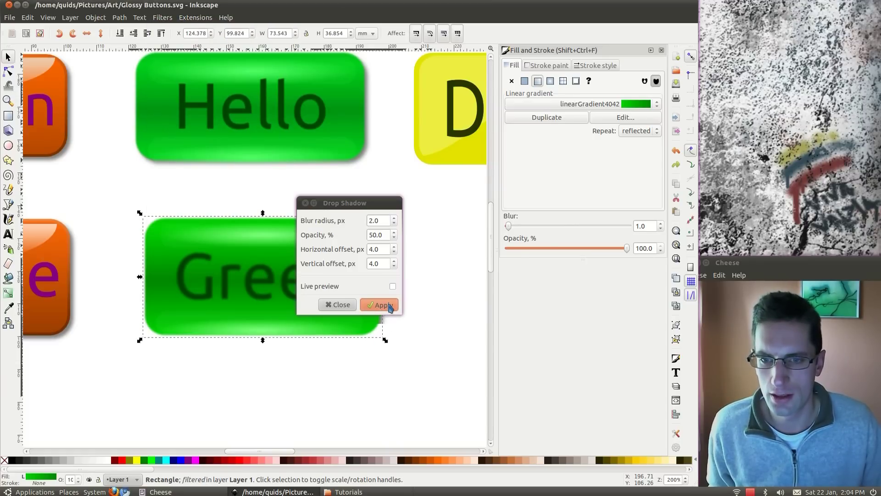
{"action": "left_click", "coordinate": [339, 305]}
{"action": "left_click", "coordinate": [323, 413]}
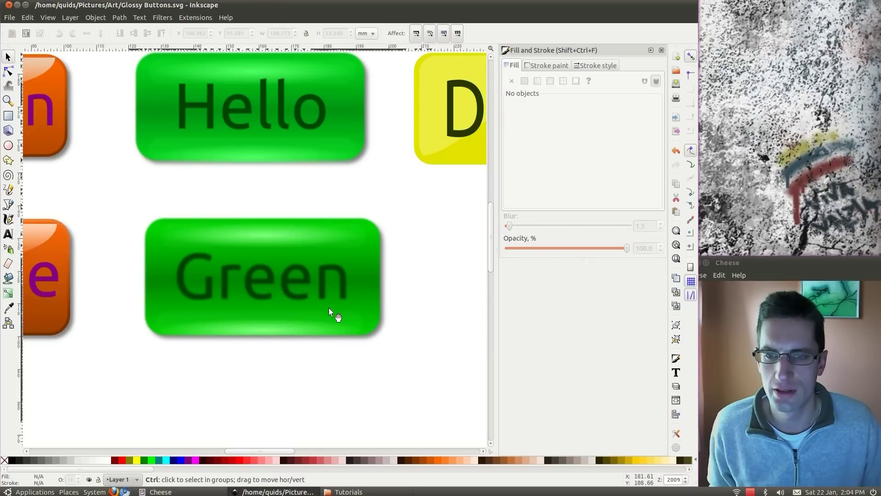
{"action": "key", "text": "1"}
{"action": "scroll", "coordinate": [332, 301], "scroll_direction": "right", "scroll_amount": 5}
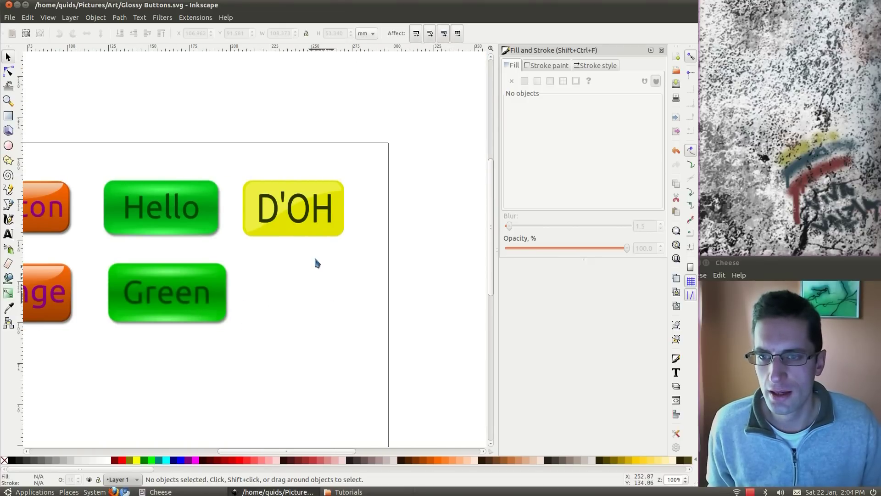
Draw a 61.242 × 38.382 mm rounded rectangle below D'OH and fill it yellow ffff00ff.
{"action": "left_click", "coordinate": [292, 234]}
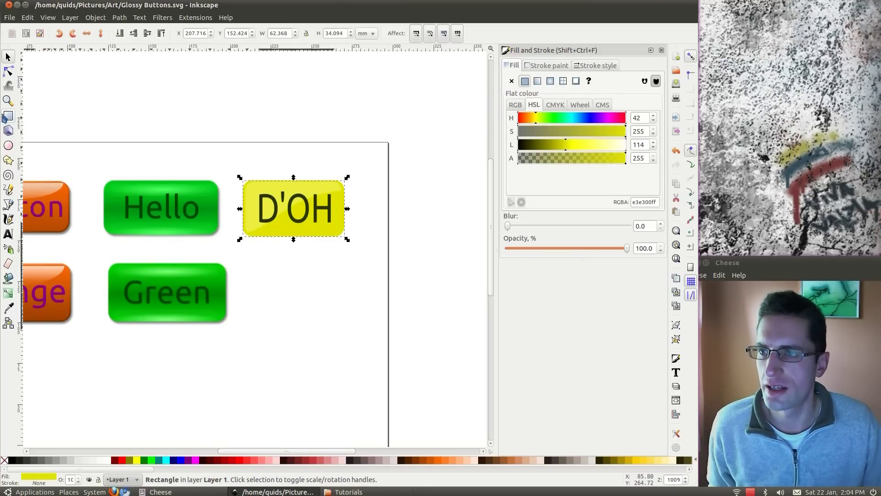
{"action": "left_click", "coordinate": [8, 117]}
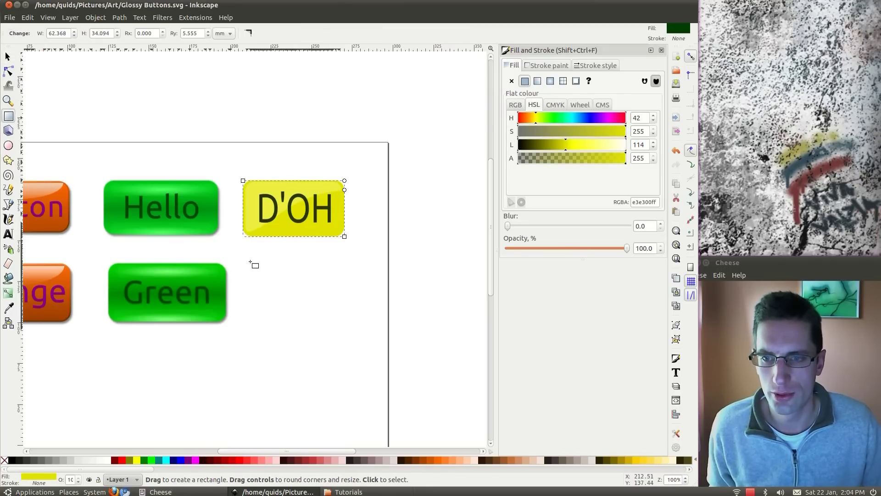
{"action": "mouse_move", "coordinate": [251, 262]}
{"action": "left_mouse_down"}
{"action": "mouse_move", "coordinate": [358, 326]}
{"action": "mouse_move", "coordinate": [350, 324]}
{"action": "left_mouse_up"}
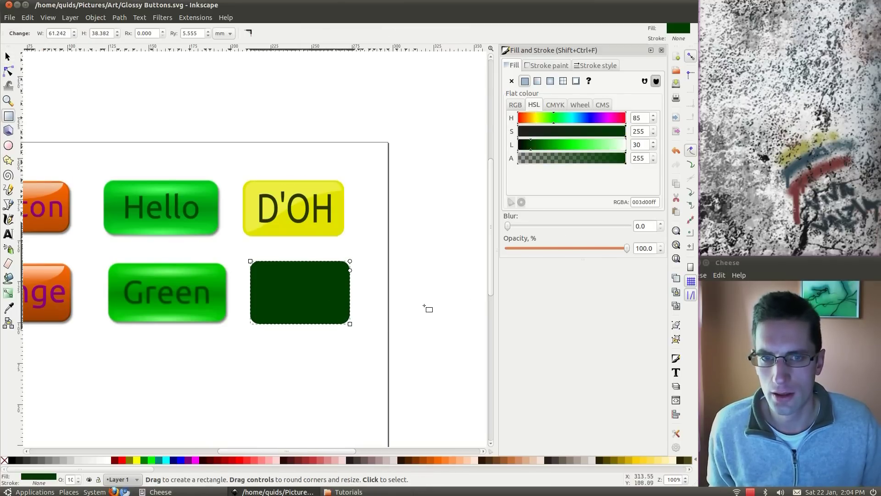
{"action": "left_click", "coordinate": [137, 461]}
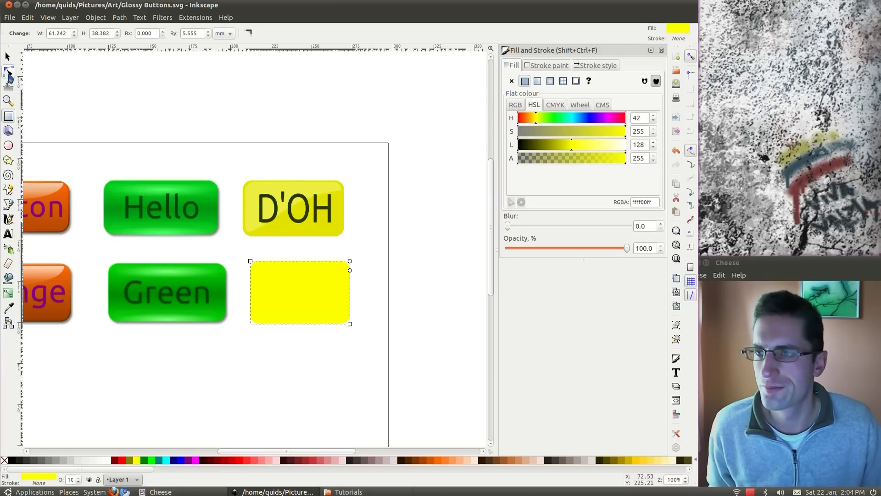
{"action": "left_click", "coordinate": [8, 56]}
{"action": "left_click", "coordinate": [287, 363]}
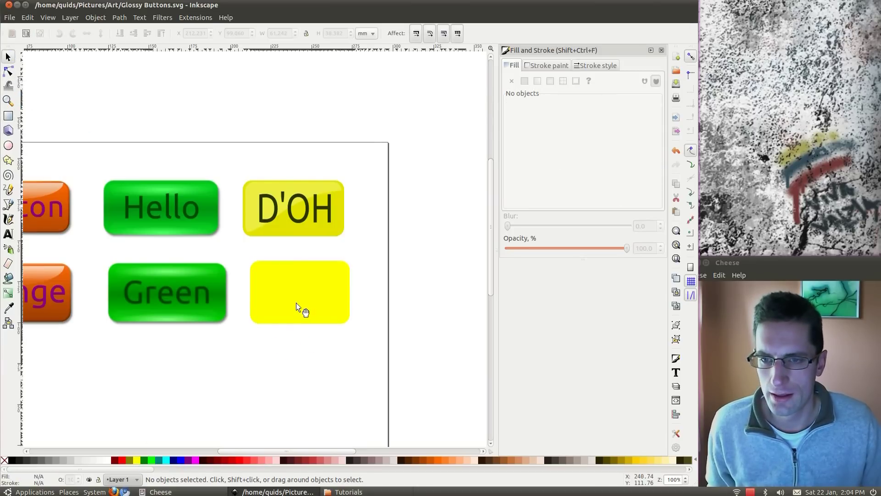
Convert the yellow rounded rectangle into an editable 8-node path with Object to Path.
{"action": "left_click", "coordinate": [296, 308]}
{"action": "scroll", "coordinate": [313, 307], "scroll_direction": "up", "scroll_amount": 2, "text": "ctrl"}
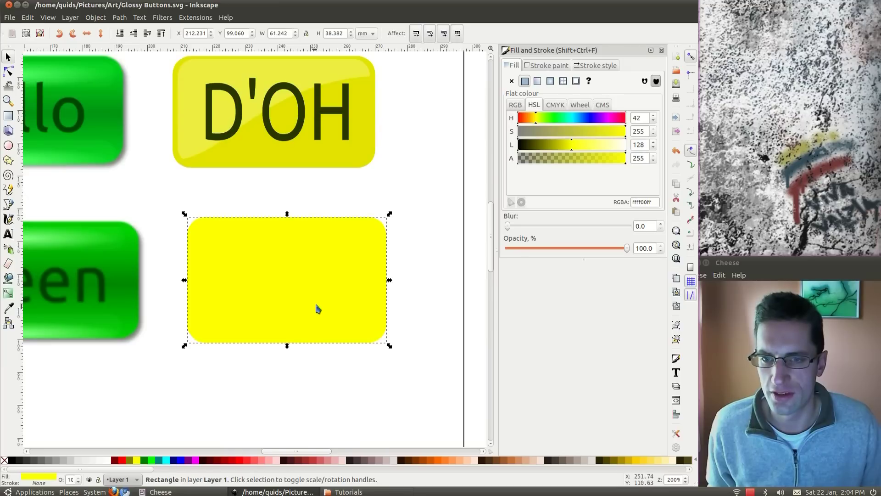
{"action": "key", "text": "ctrl"}
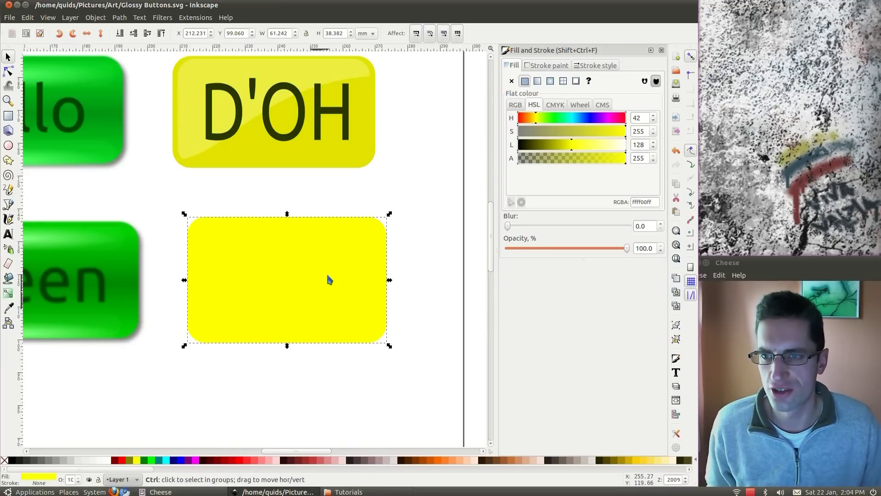
{"action": "left_click", "coordinate": [328, 276]}
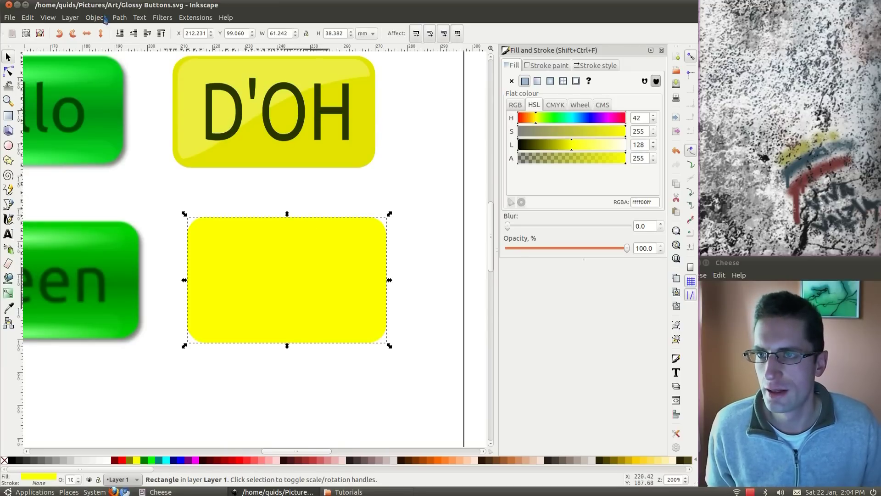
{"action": "left_click", "coordinate": [120, 18]}
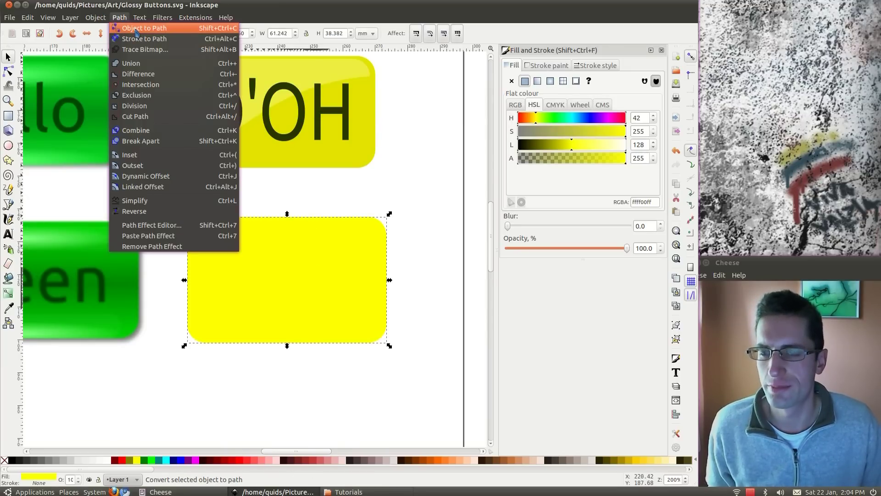
{"action": "left_click", "coordinate": [137, 28]}
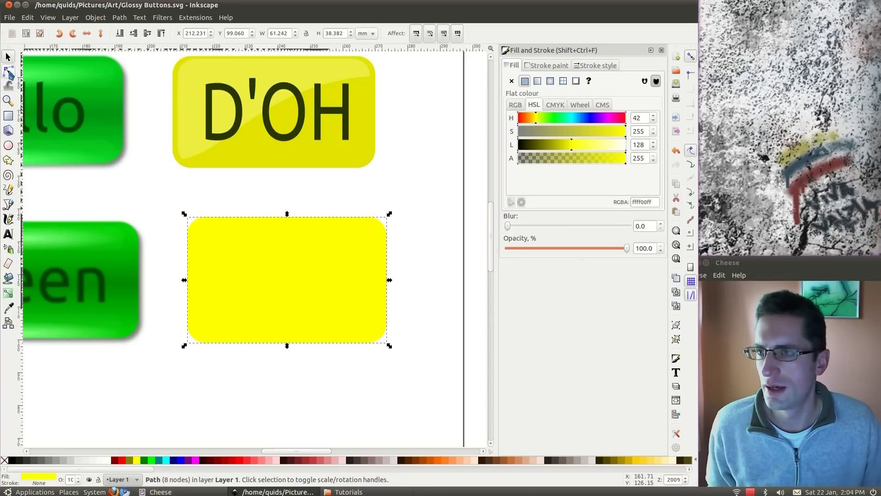
{"action": "left_click", "coordinate": [8, 71]}
{"action": "scroll", "coordinate": [202, 346], "scroll_direction": "up", "scroll_amount": 1, "text": "ctrl"}
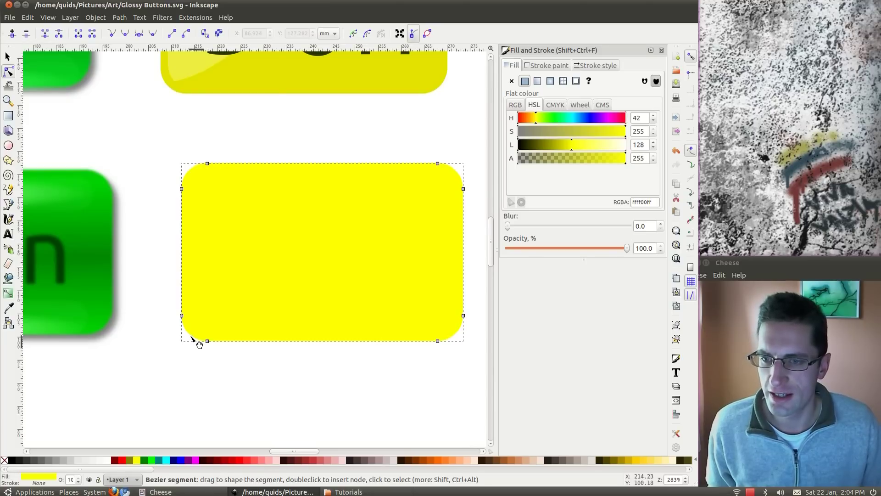
Add a right-edge node and drag curve handles inward so the bottom edge sweeps up diagonally.
{"action": "left_click", "coordinate": [192, 336]}
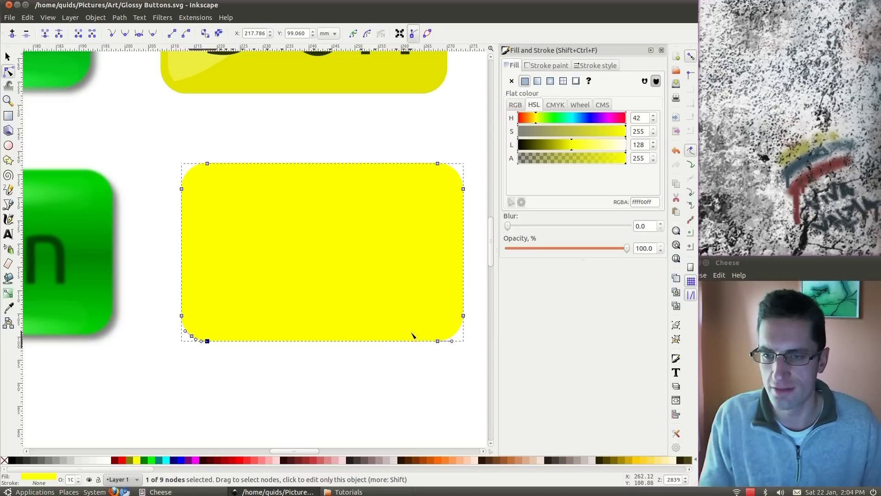
{"action": "left_click_drag", "start_coordinate": [413, 336], "coordinate": [442, 350]}
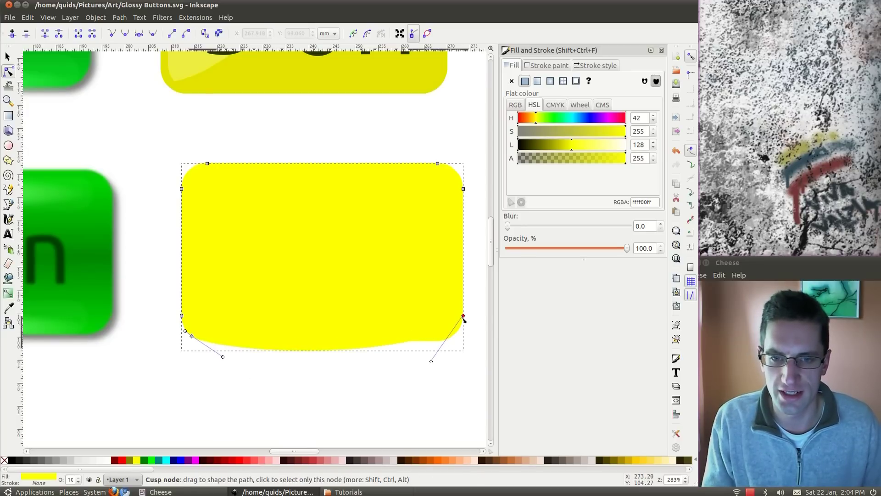
{"action": "double_click", "coordinate": [467, 321]}
{"action": "left_click_drag", "start_coordinate": [467, 321], "coordinate": [469, 192]}
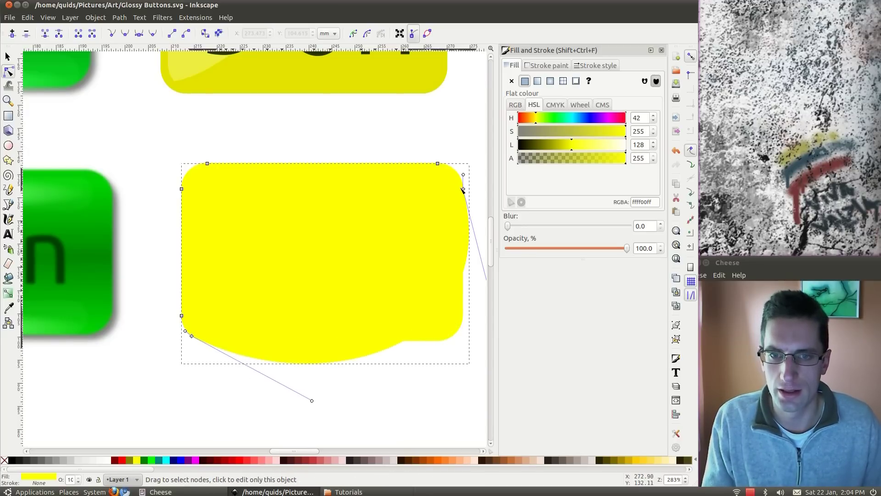
{"action": "scroll", "coordinate": [438, 201], "scroll_direction": "right", "scroll_amount": 4}
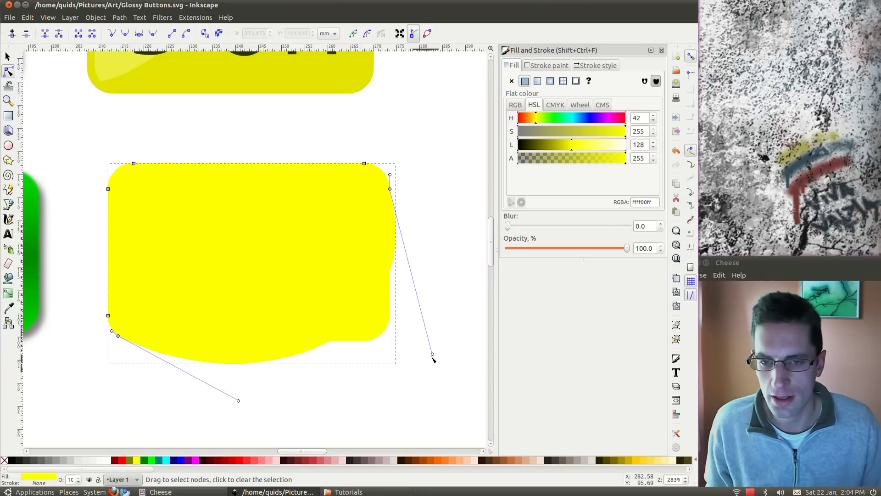
{"action": "left_click_drag", "start_coordinate": [433, 355], "coordinate": [258, 228]}
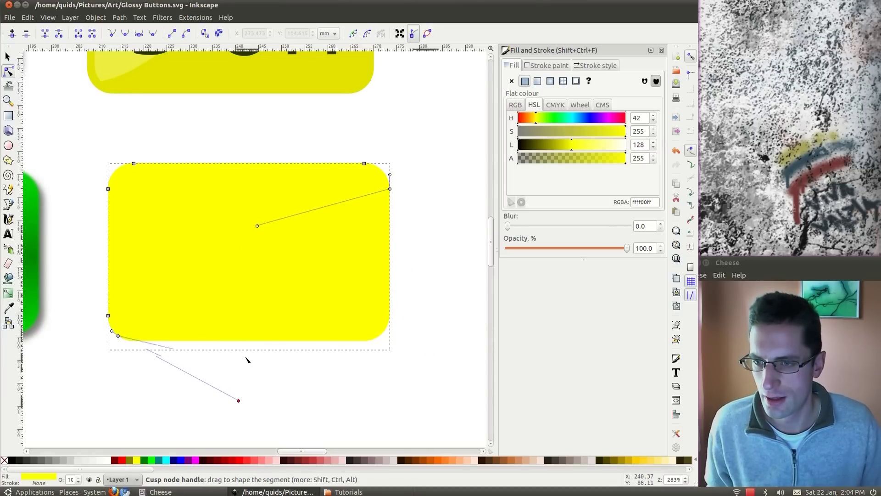
{"action": "left_click_drag", "start_coordinate": [238, 401], "coordinate": [235, 313]}
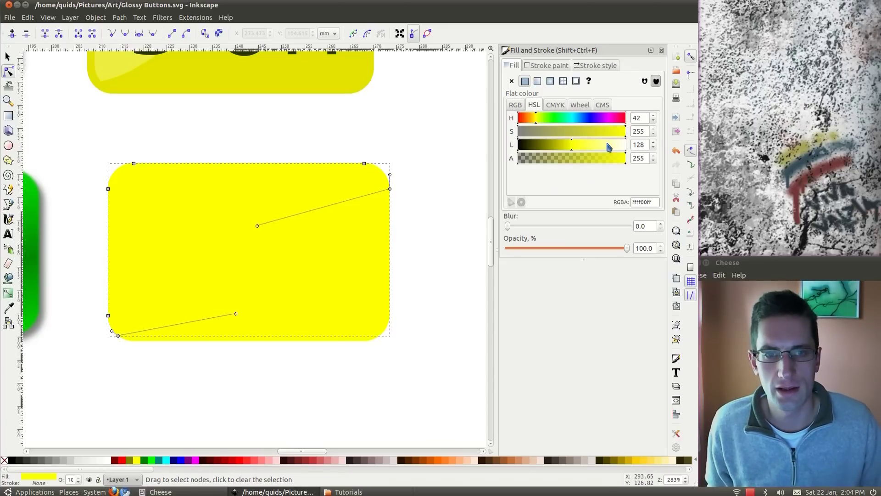
Lighten the overlay to pale yellow ffffa2ff and lower its opacity to about 49%.
{"action": "mouse_move", "coordinate": [608, 146]}
{"action": "left_mouse_down"}
{"action": "mouse_move", "coordinate": [617, 150]}
{"action": "mouse_move", "coordinate": [606, 147]}
{"action": "left_mouse_up"}
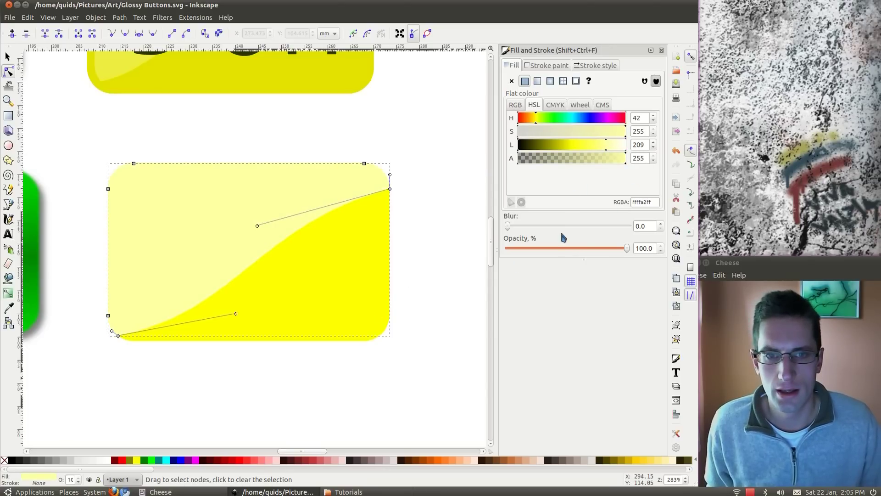
{"action": "left_click_drag", "start_coordinate": [627, 248], "coordinate": [583, 248]}
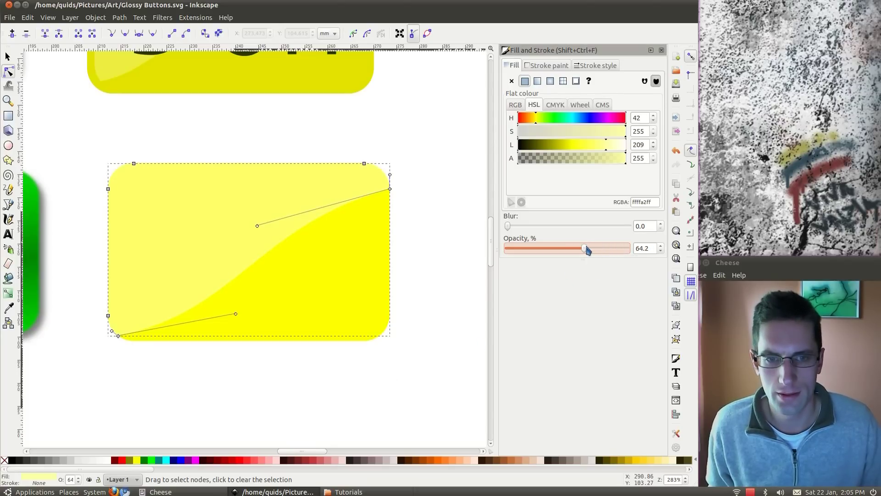
{"action": "left_click_drag", "start_coordinate": [586, 250], "coordinate": [559, 252]}
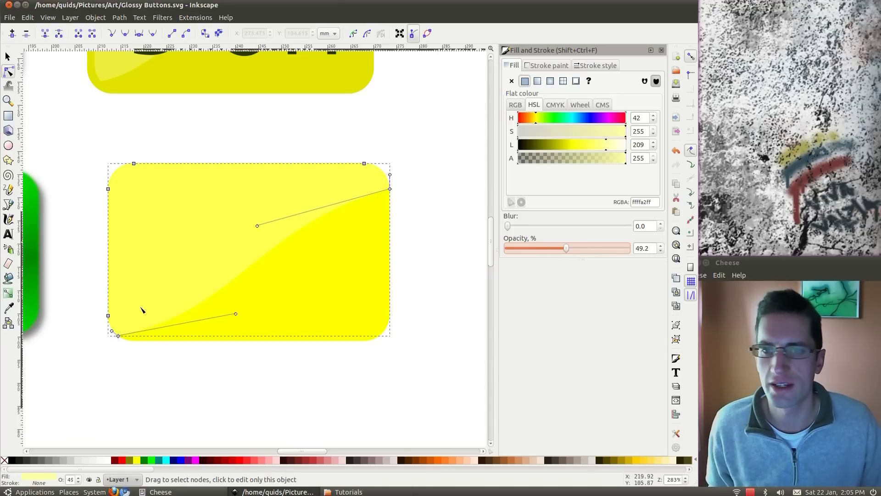
{"action": "left_click", "coordinate": [7, 56]}
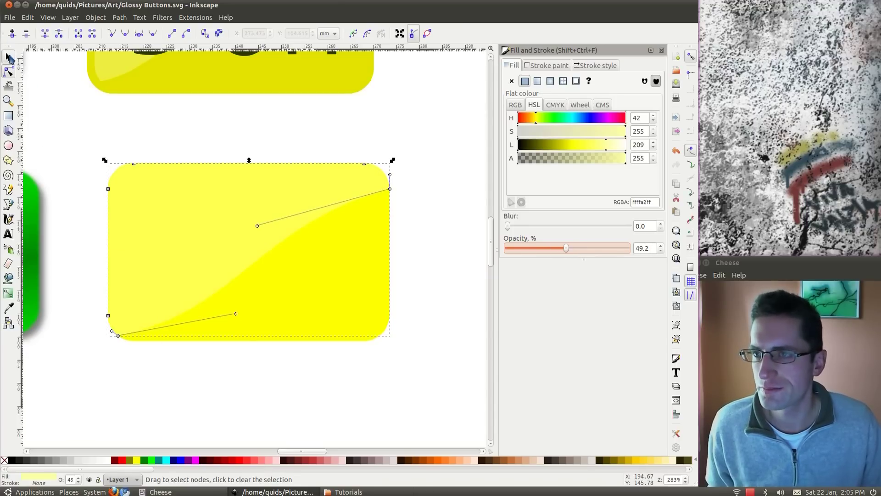
Scale the highlight down to 57.631 × 35.028 mm so a yellow rim shows around it.
{"action": "left_click", "coordinate": [193, 351]}
{"action": "left_click", "coordinate": [172, 253]}
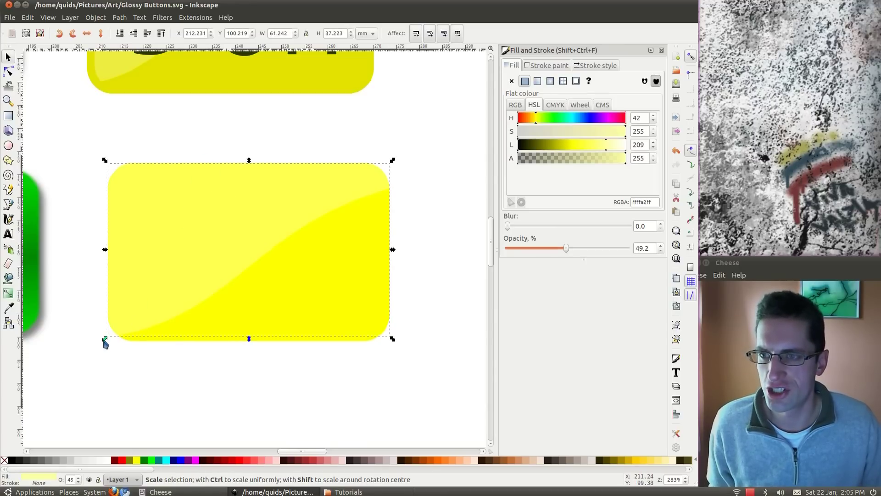
{"action": "left_click_drag", "start_coordinate": [105, 342], "coordinate": [110, 340]}
{"action": "left_click", "coordinate": [143, 366]}
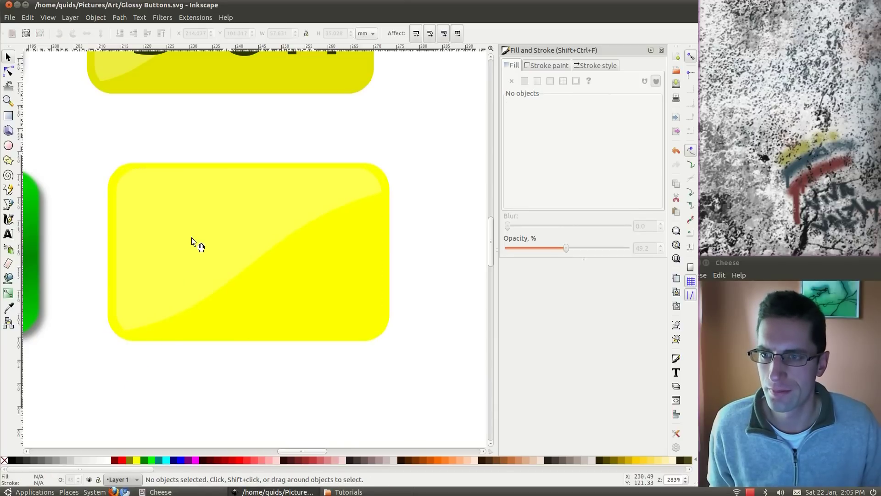
{"action": "scroll", "coordinate": [193, 242], "scroll_direction": "down", "scroll_amount": 2, "text": "ctrl"}
{"action": "scroll", "coordinate": [228, 298], "scroll_direction": "up", "scroll_amount": 2}
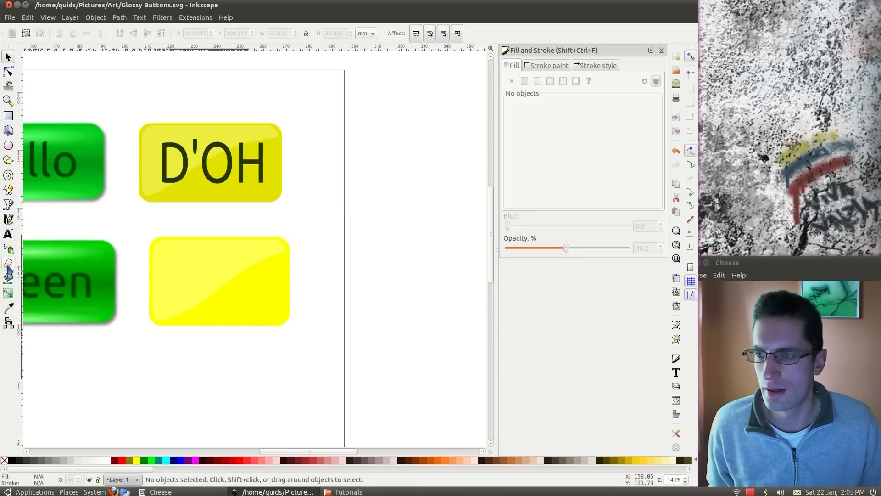
Write 'Gelb' on the lower yellow button and colour it dark olive 414100ff.
{"action": "left_click", "coordinate": [8, 235]}
{"action": "left_click", "coordinate": [181, 272]}
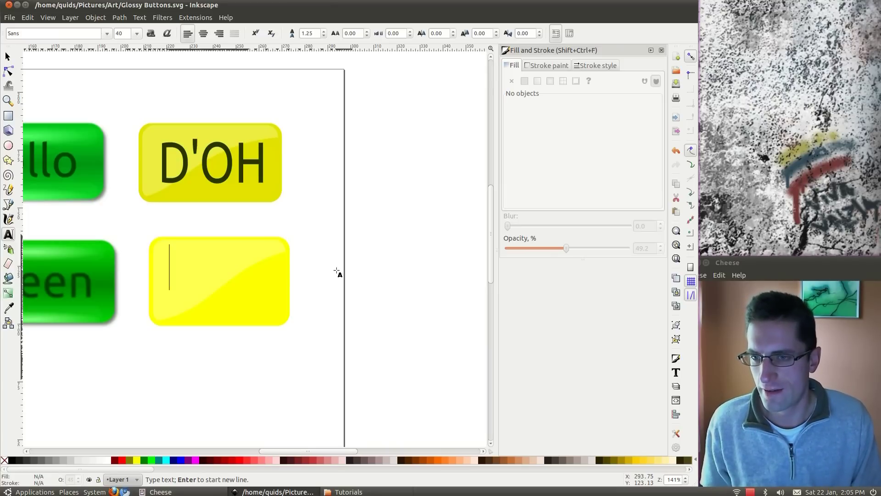
{"action": "type", "text": "Gelb"}
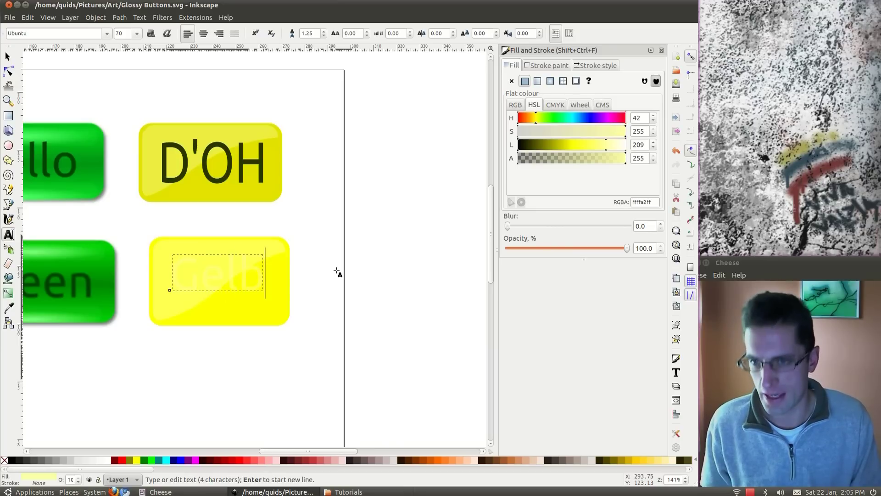
{"action": "key", "text": "ctrl+a"}
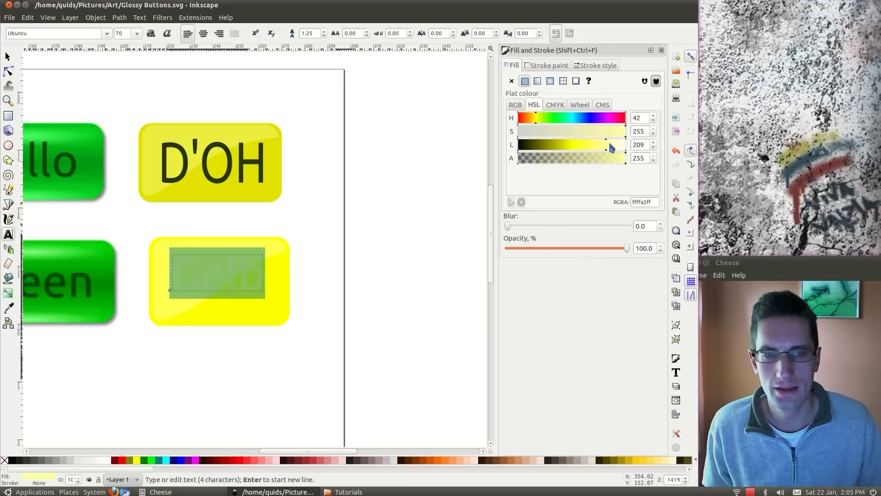
{"action": "left_click", "coordinate": [538, 147]}
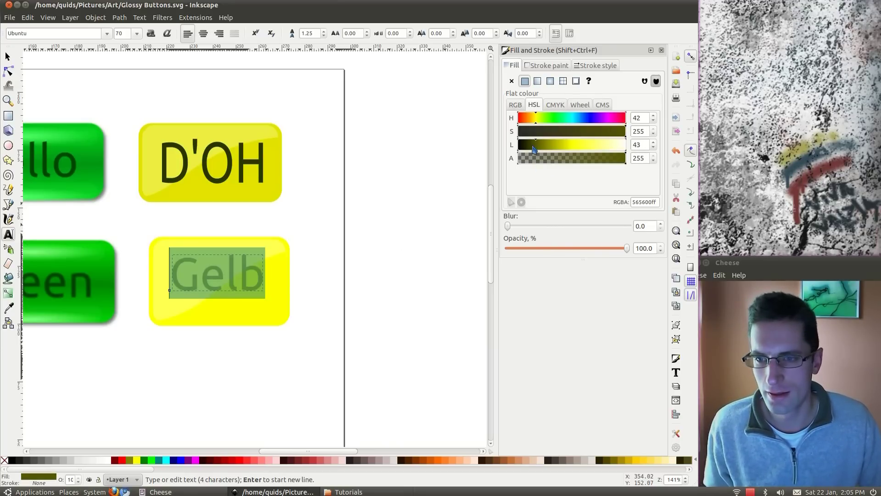
{"action": "left_click_drag", "start_coordinate": [534, 149], "coordinate": [532, 150]}
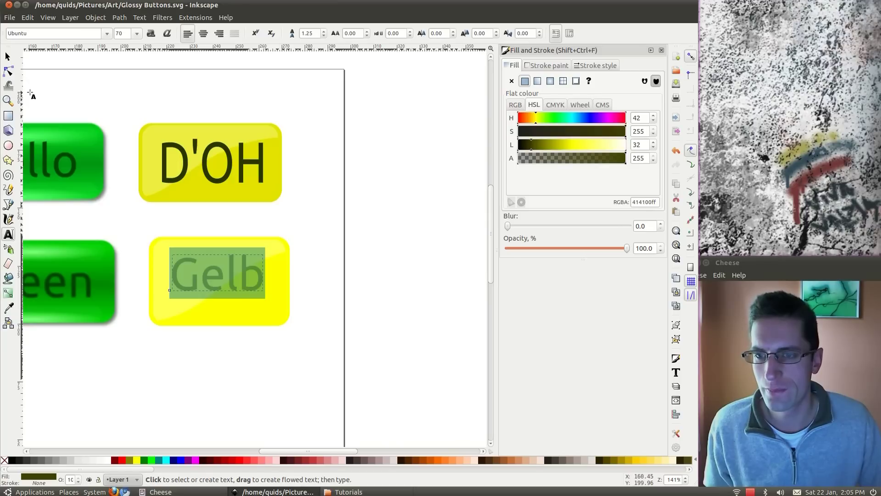
Increase the Gelb text's letter spacing to 0.12.
{"action": "left_click", "coordinate": [367, 31]}
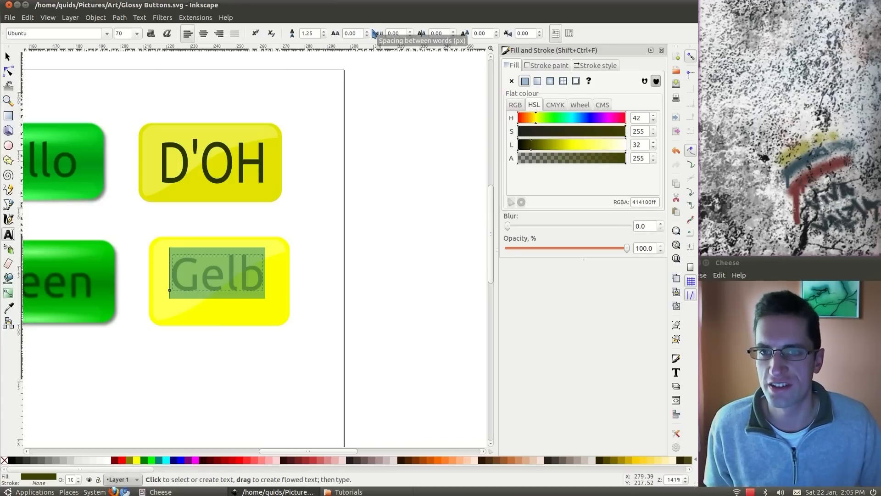
{"action": "left_click", "coordinate": [366, 31]}
{"action": "left_click", "coordinate": [367, 30]}
{"action": "left_click", "coordinate": [367, 31]}
{"action": "left_click", "coordinate": [367, 31]}
{"action": "left_click", "coordinate": [368, 31]}
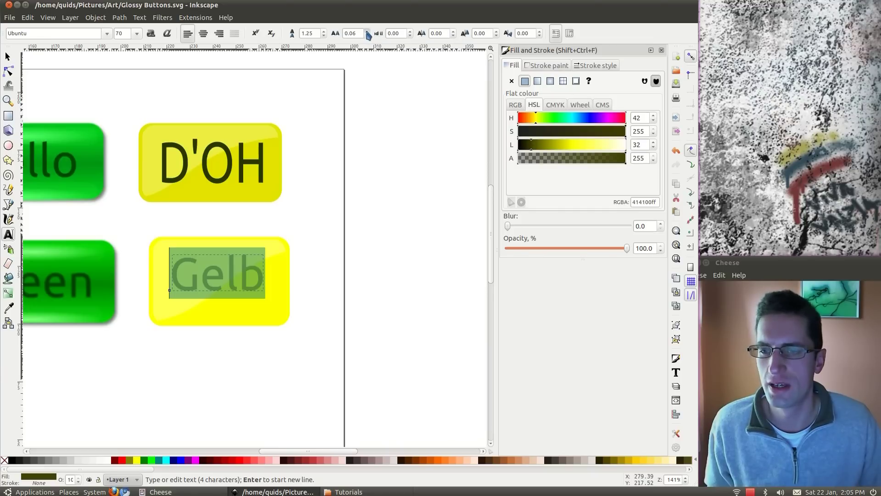
{"action": "left_click", "coordinate": [367, 31]}
{"action": "left_click", "coordinate": [367, 31]}
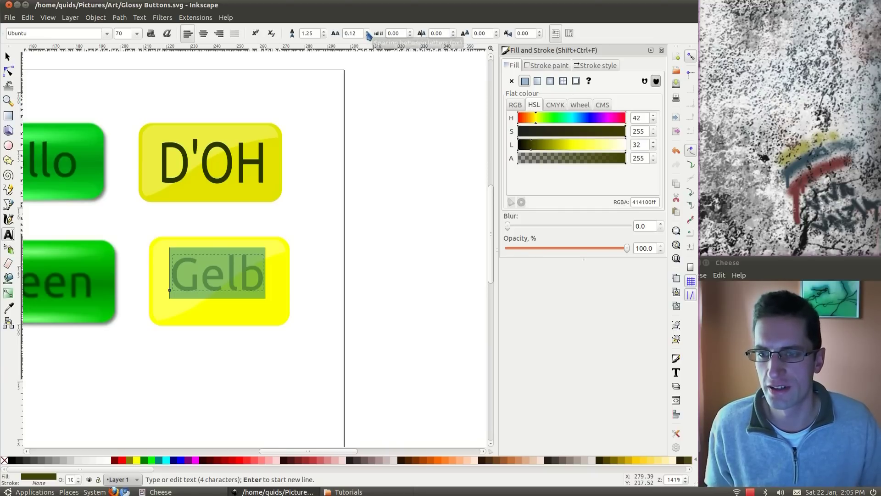
{"action": "left_click", "coordinate": [367, 32]}
Stretch the Gelb label to 39.526 × 23.988 mm and raise its opacity to 100%.
{"action": "left_click", "coordinate": [8, 56]}
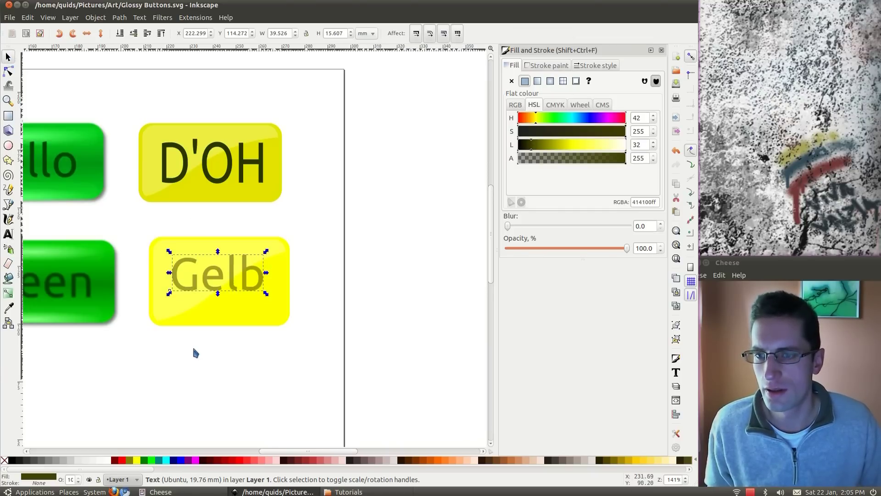
{"action": "left_click", "coordinate": [195, 351]}
{"action": "left_click", "coordinate": [207, 279]}
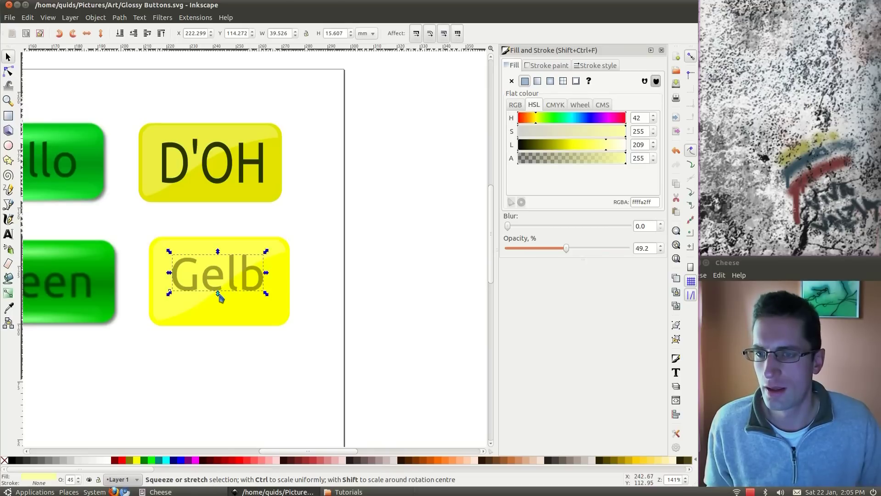
{"action": "key", "text": "ctrl+z"}
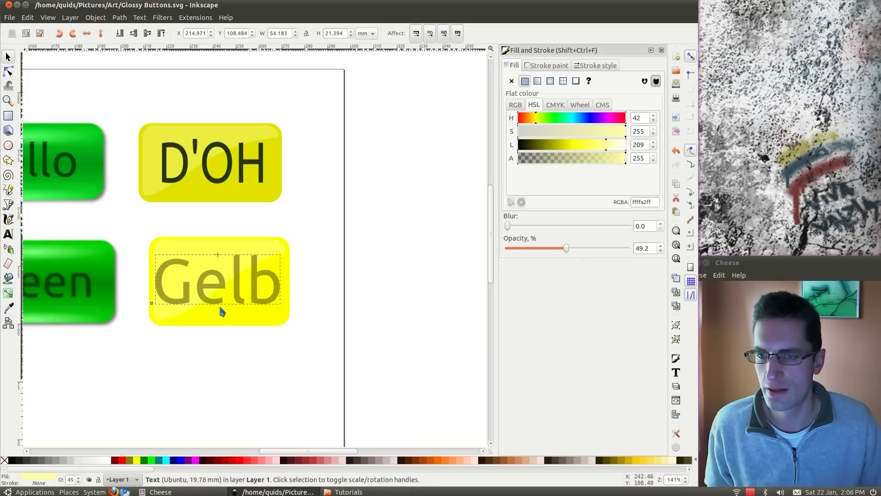
{"action": "key", "text": "ctrl+shift+z"}
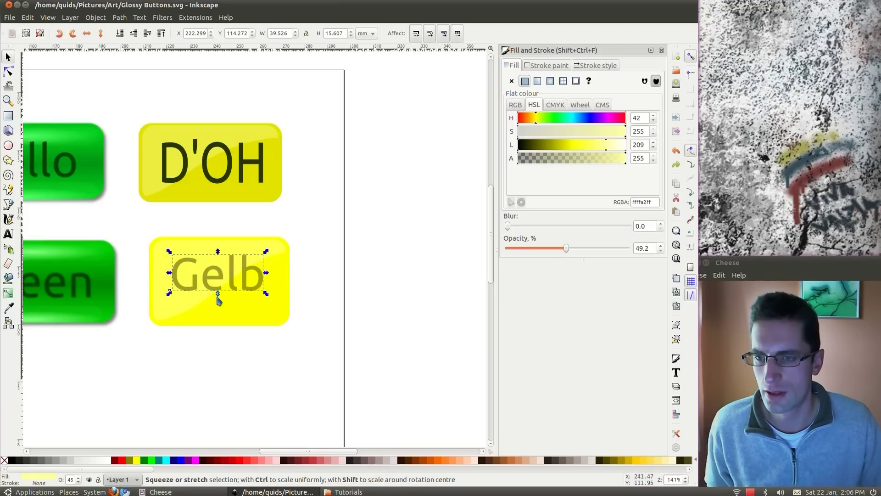
{"action": "left_click_drag", "start_coordinate": [217, 302], "coordinate": [215, 289]}
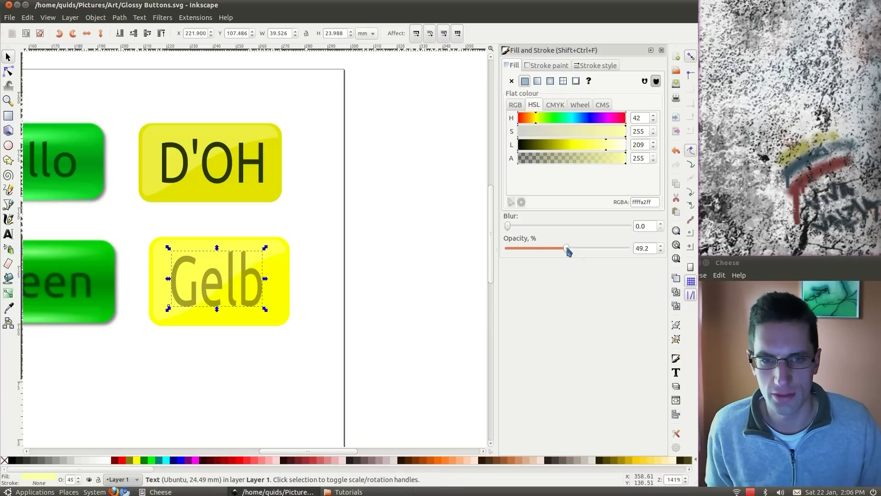
{"action": "left_click_drag", "start_coordinate": [568, 251], "coordinate": [631, 250]}
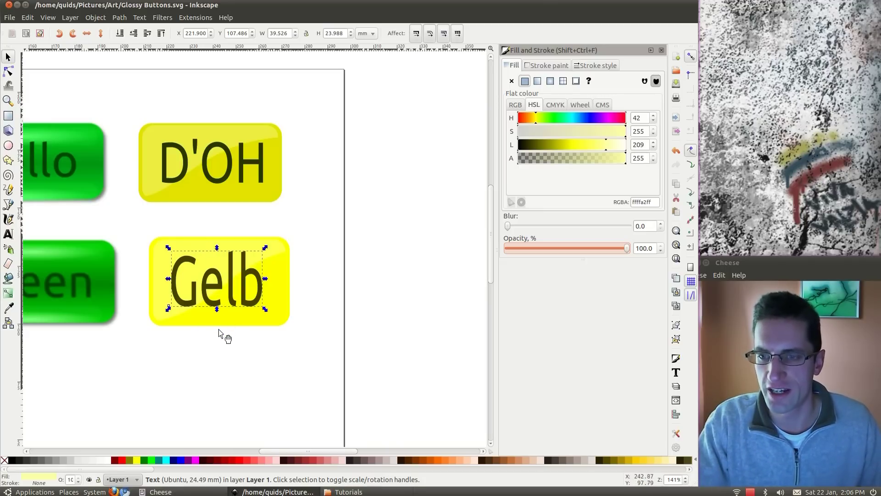
Deselect the Gelb text and fit the whole page showing all six buttons.
{"action": "left_click", "coordinate": [234, 345]}
{"action": "key", "text": "5"}
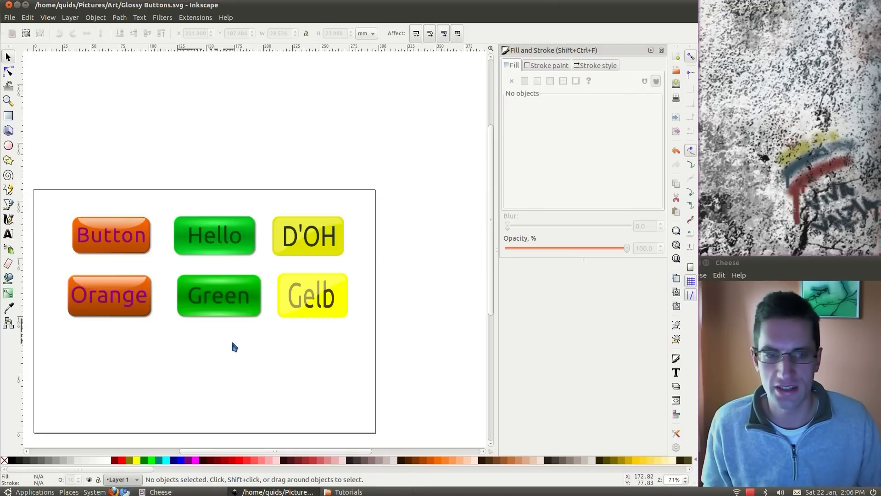